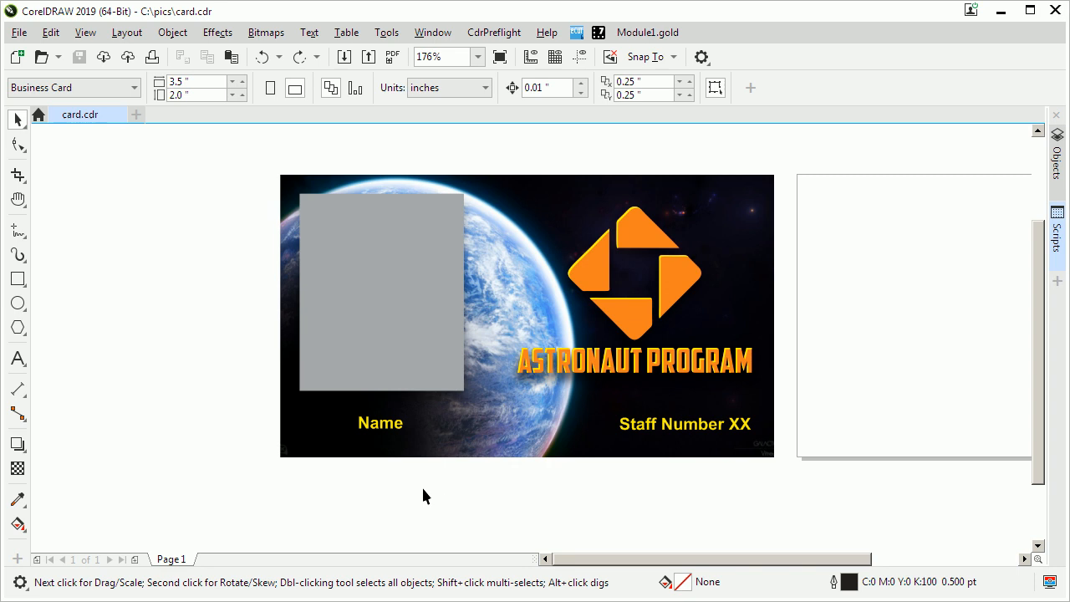
Switch to the Data.xls workbook in Excel and examine the Name, Photo and path columns, including the formulas building the photo paths.
key("alt+Tab")
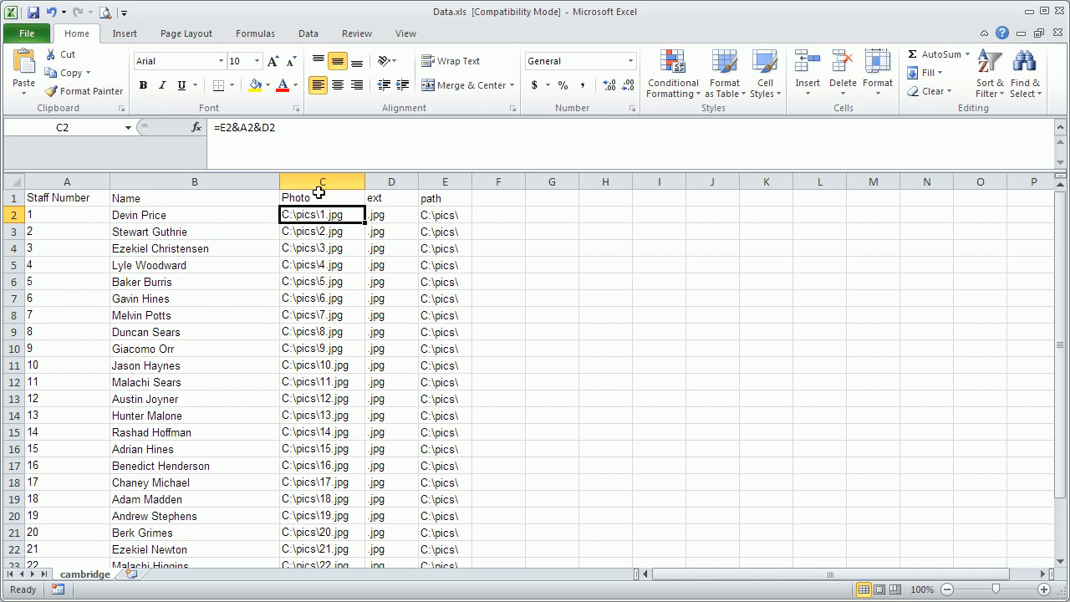
left_click(228, 266)
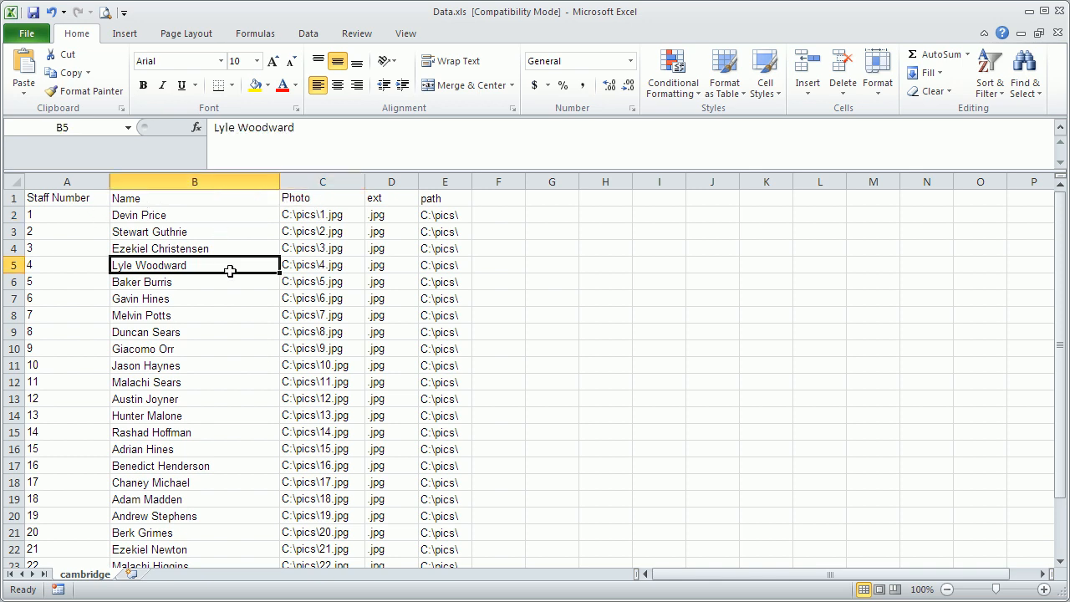
left_click(306, 217)
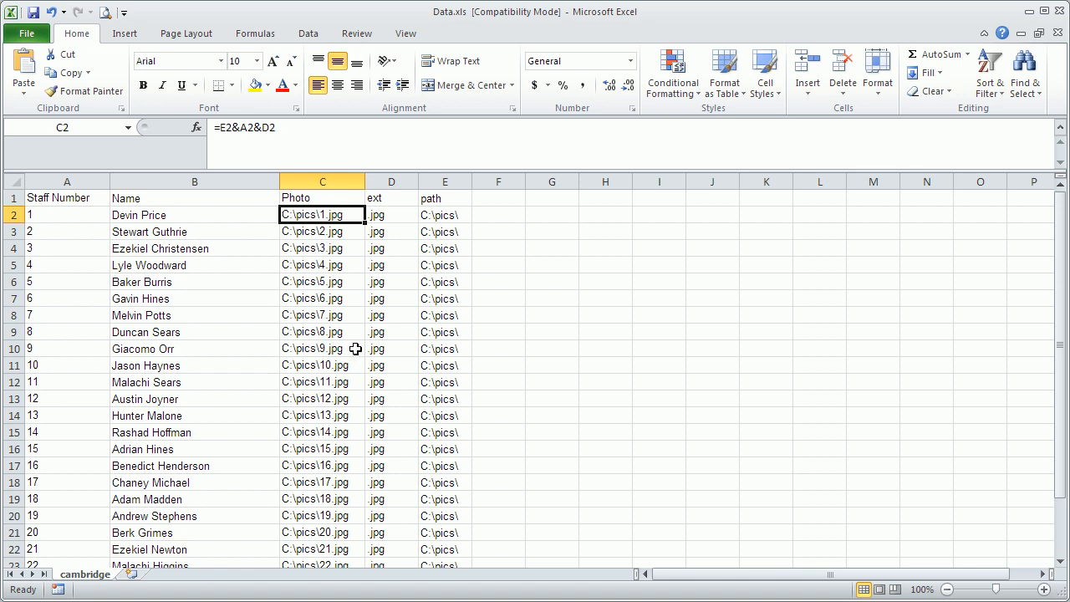
left_click(324, 249)
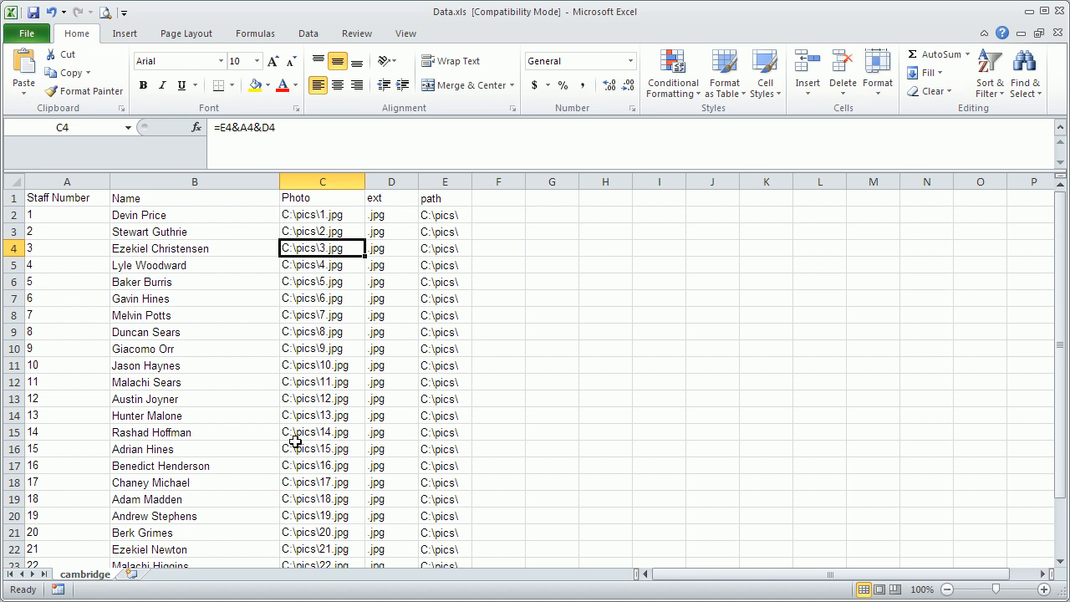
left_click(449, 214)
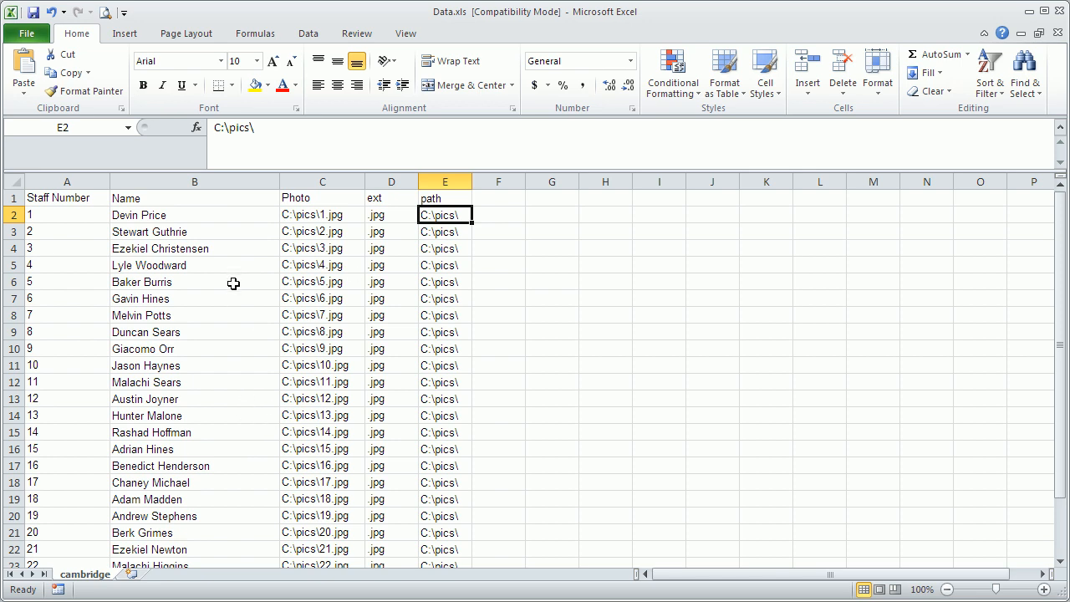
left_click(229, 320)
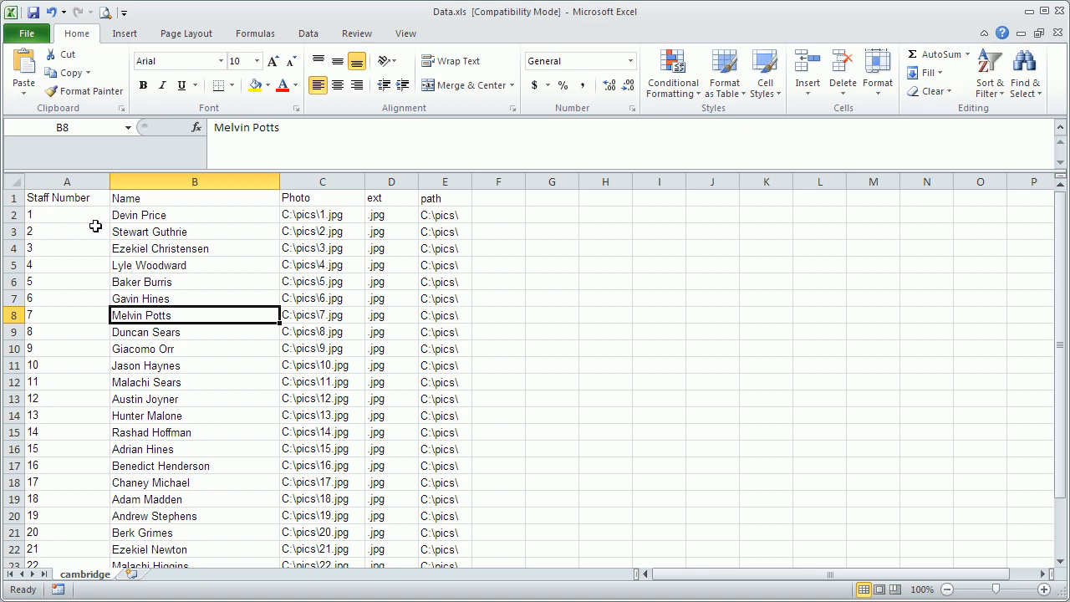
left_click(316, 215)
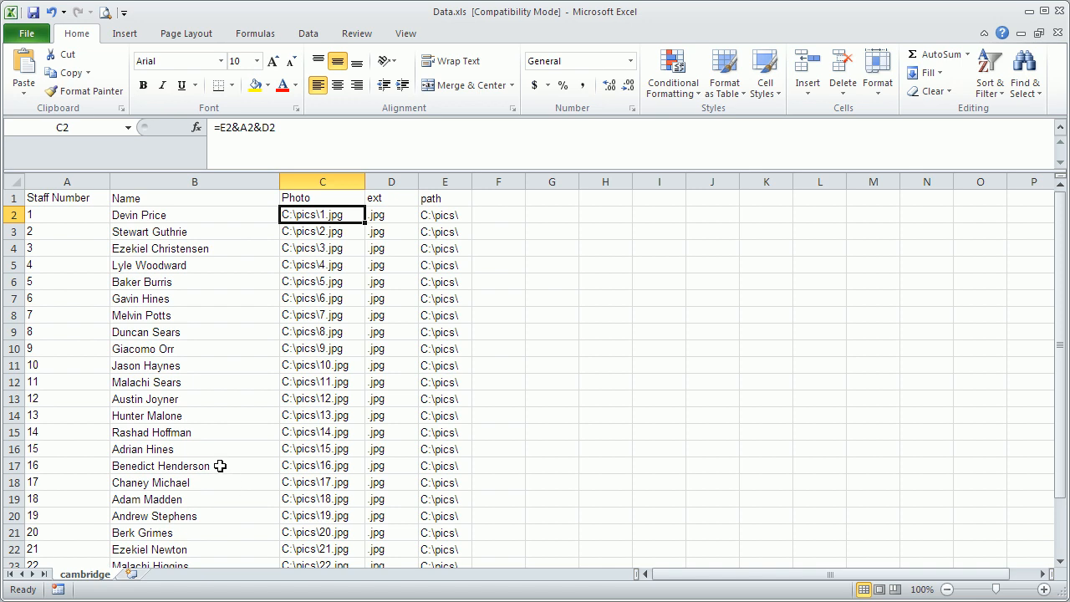
Set the staff number in cell A2 to 12.
left_click(56, 216)
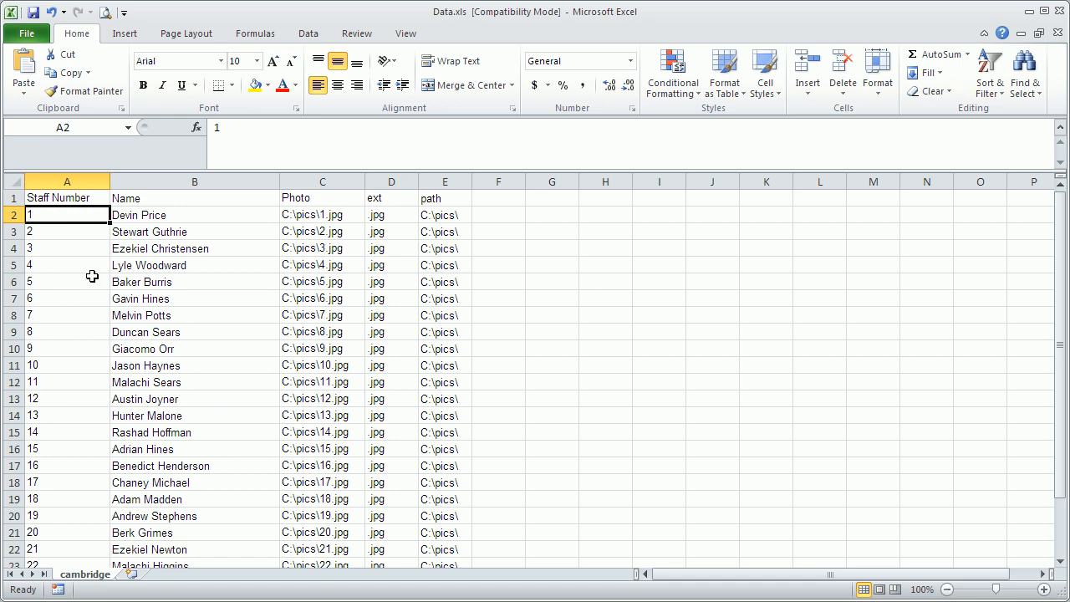
type("12")
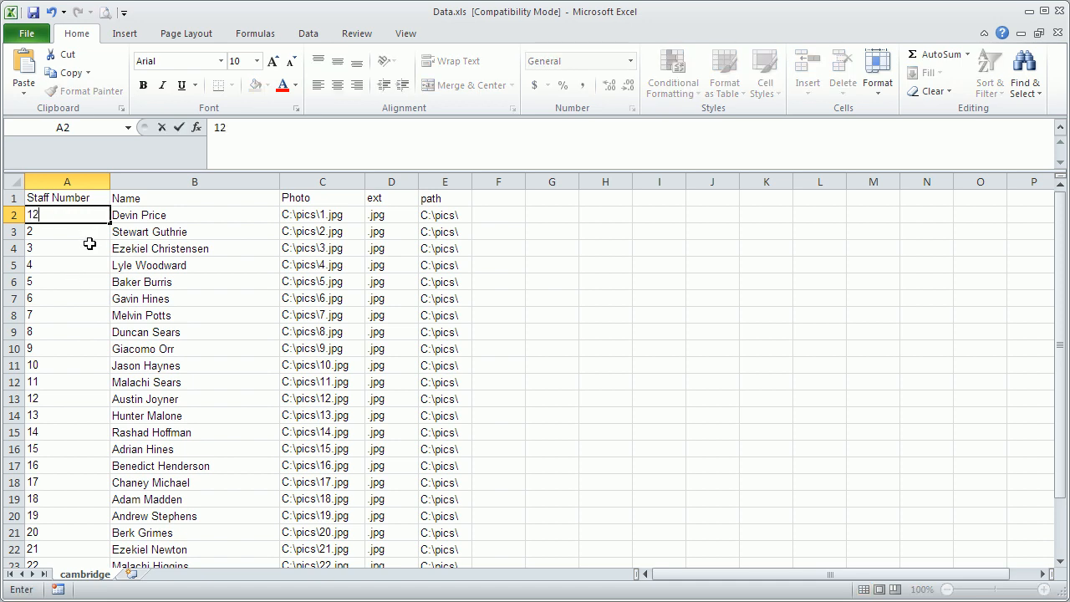
left_click(89, 246)
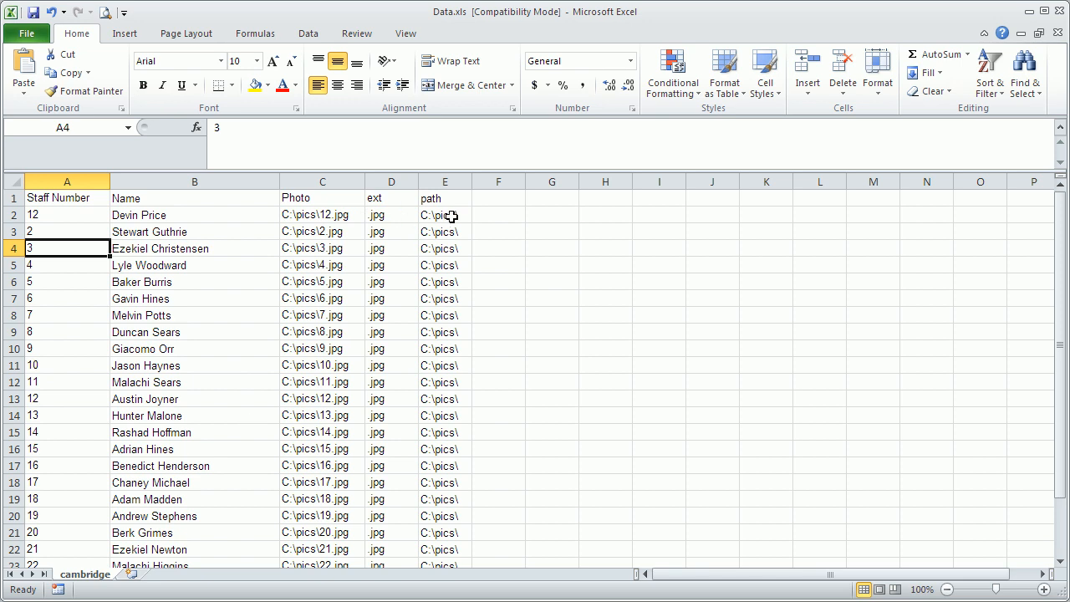
Set the staff number in cell A2 back to 1.
left_click(99, 219)
key("Delete")
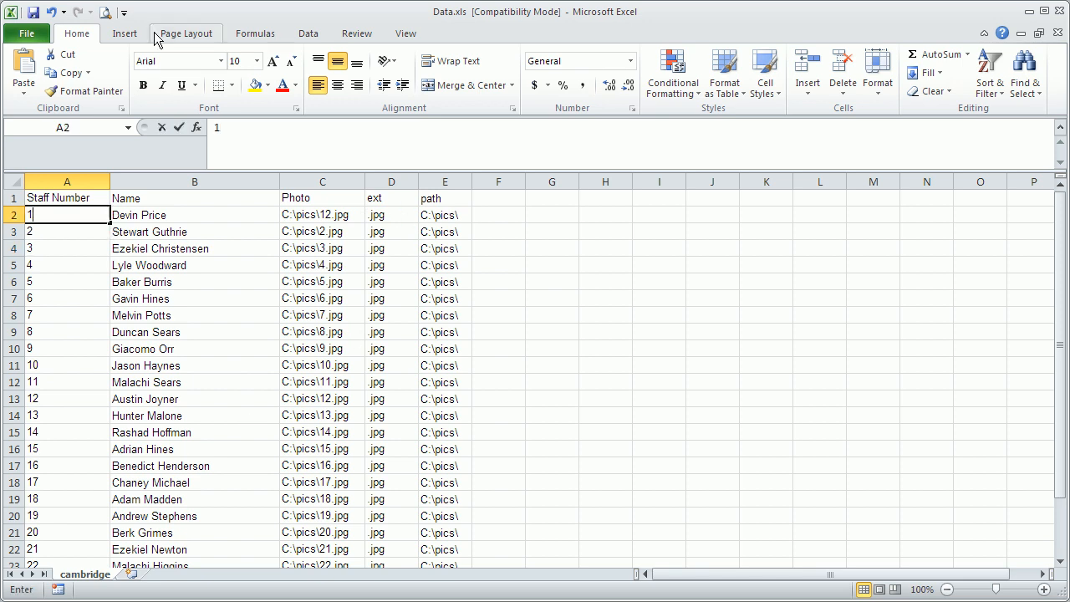
type("1")
key("Return")
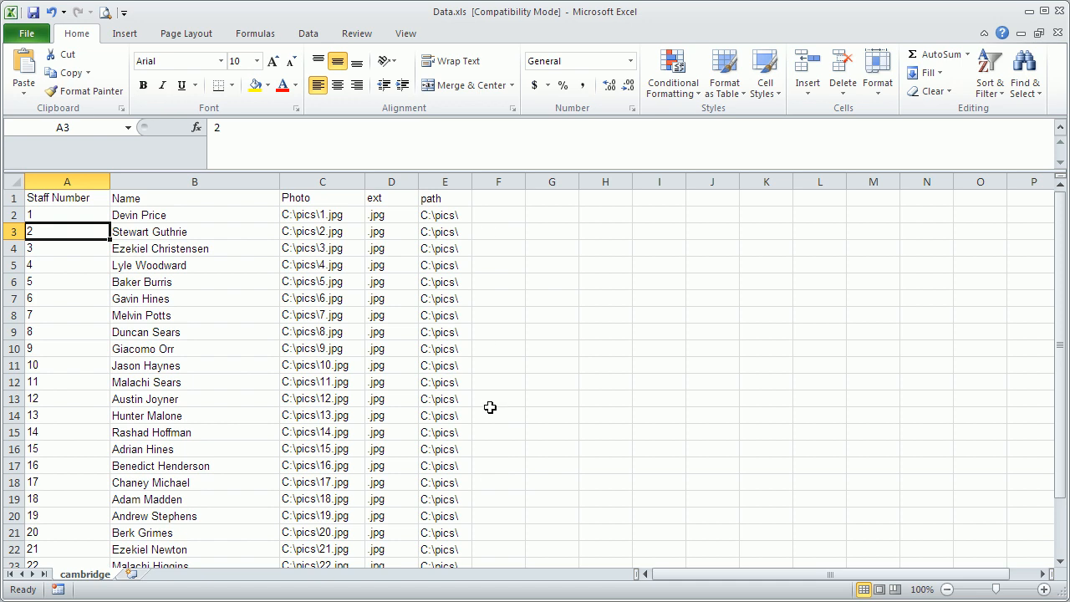
Change the photo path formula in cell C2 to =E2&B2&D2 so it uses the Name column.
left_click(348, 215)
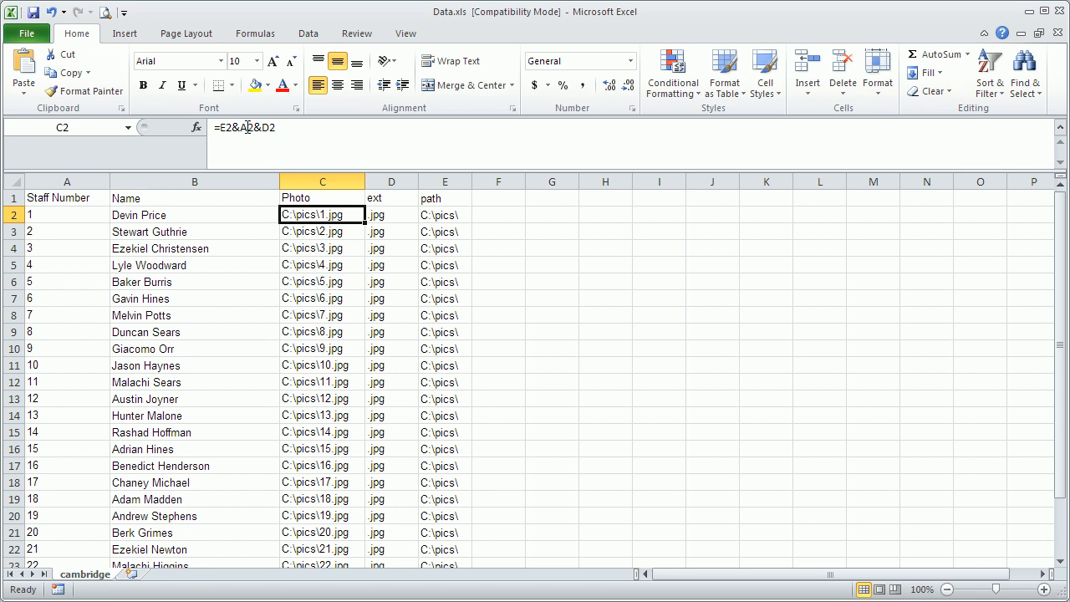
left_click_drag(248, 127, 240, 128)
type("B")
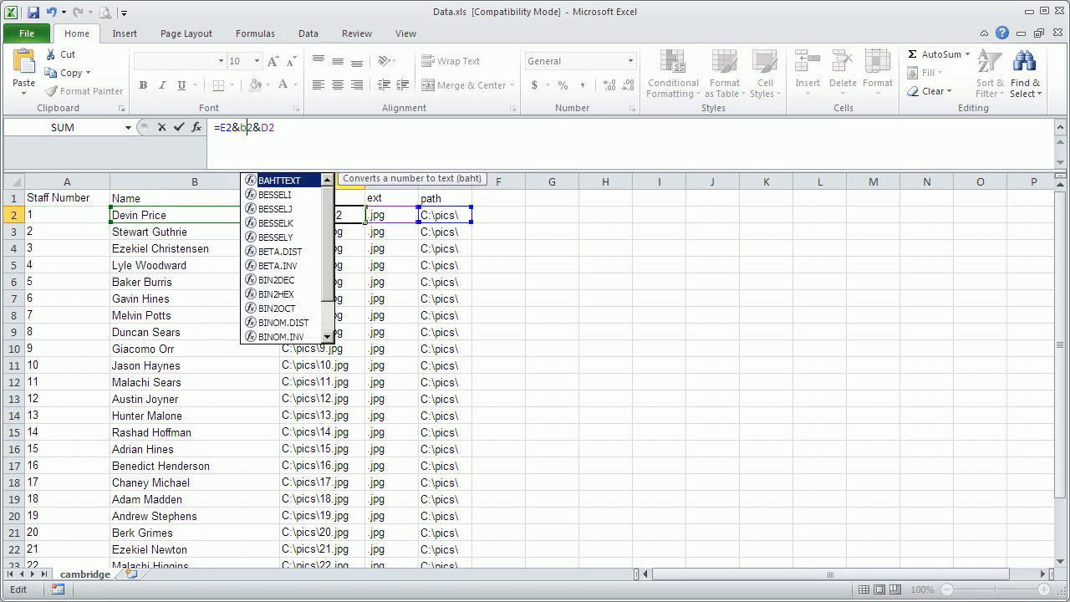
key("Return")
Widen the Photo column and fill the formula from C2 down through C20.
left_click_drag(364, 183, 488, 182)
left_click_drag(397, 215, 410, 516)
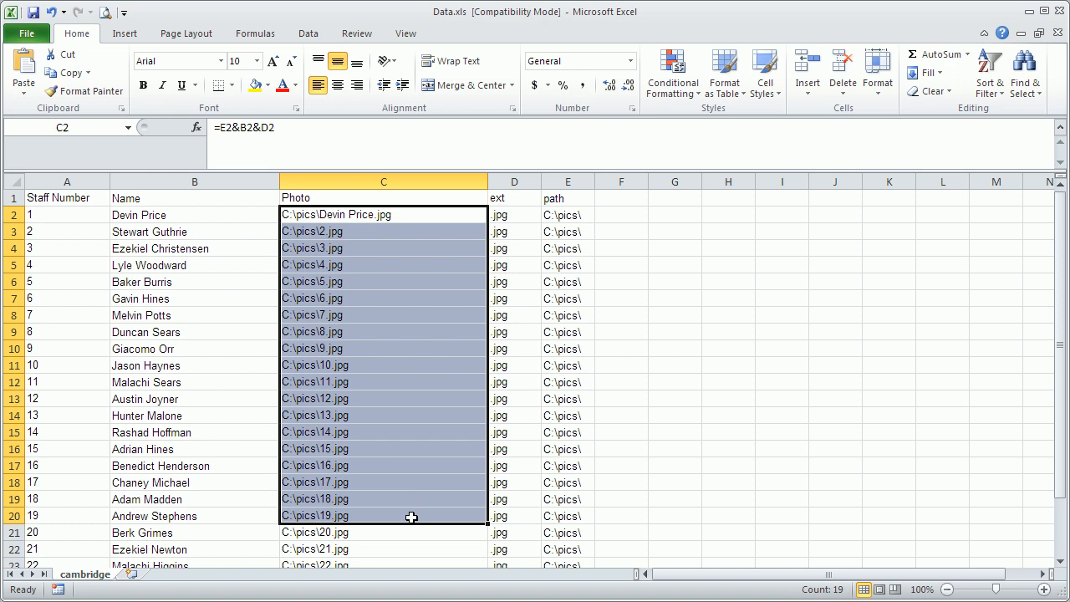
key("ctrl+d")
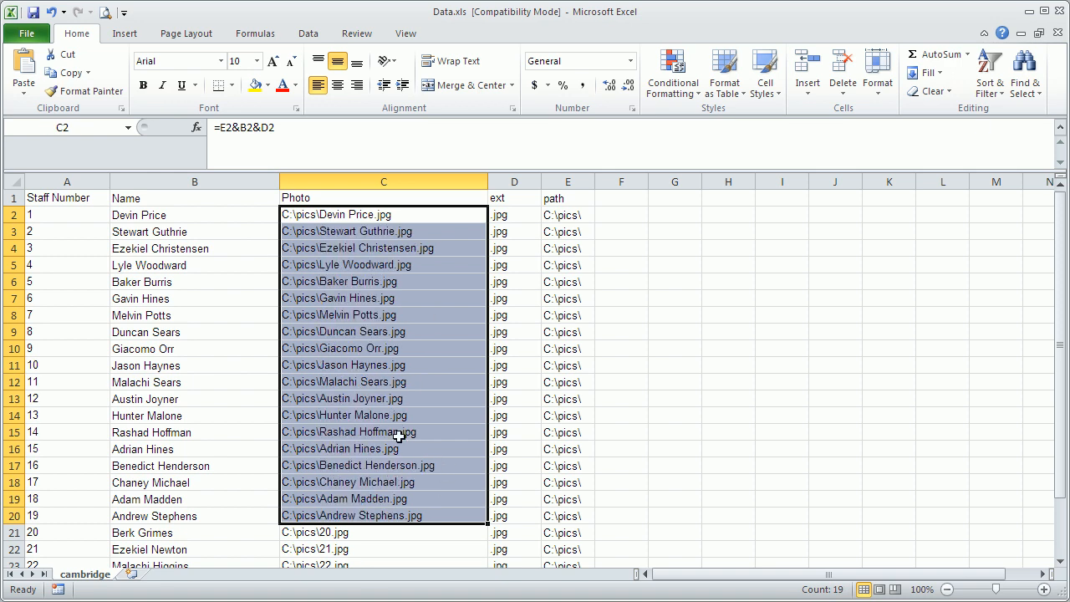
Undo the last fill of the photo path formula in the Photo column.
left_click(628, 328)
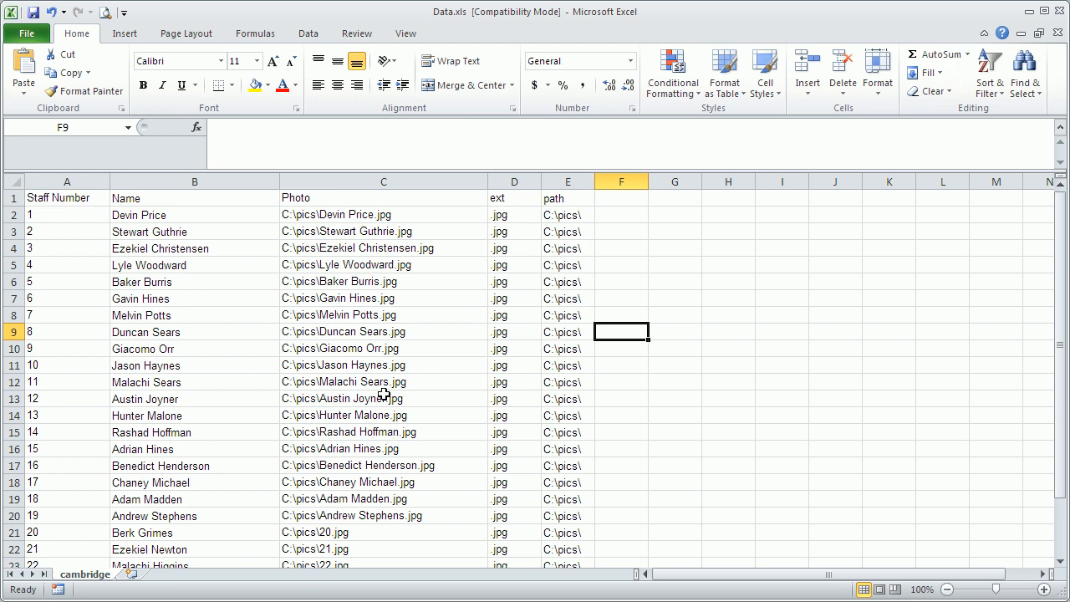
key("ctrl+z")
left_click(276, 455)
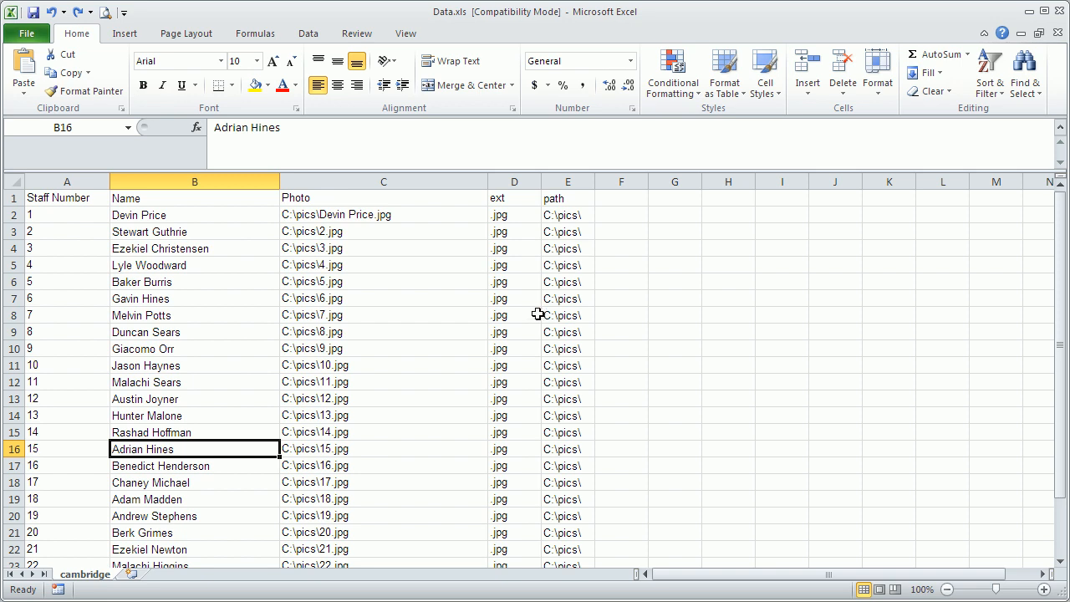
left_click_drag(516, 215, 569, 286)
left_click(466, 315)
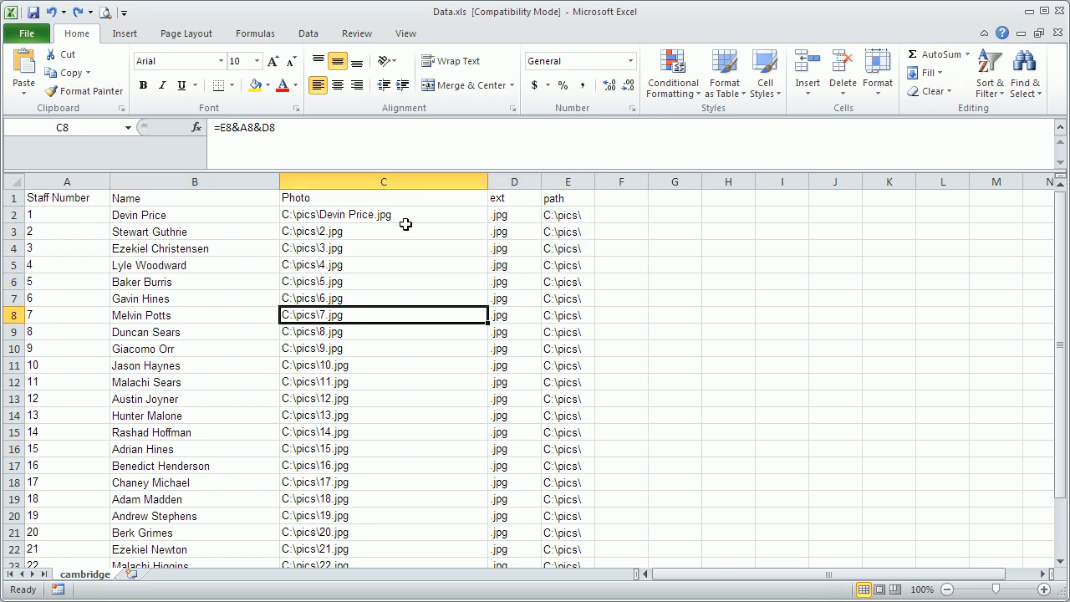
left_click_drag(403, 219, 297, 368)
Copy A1:C26 from the sheet and replace the whole content of data.txt in Notepad with it.
left_click_drag(99, 204, 329, 357)
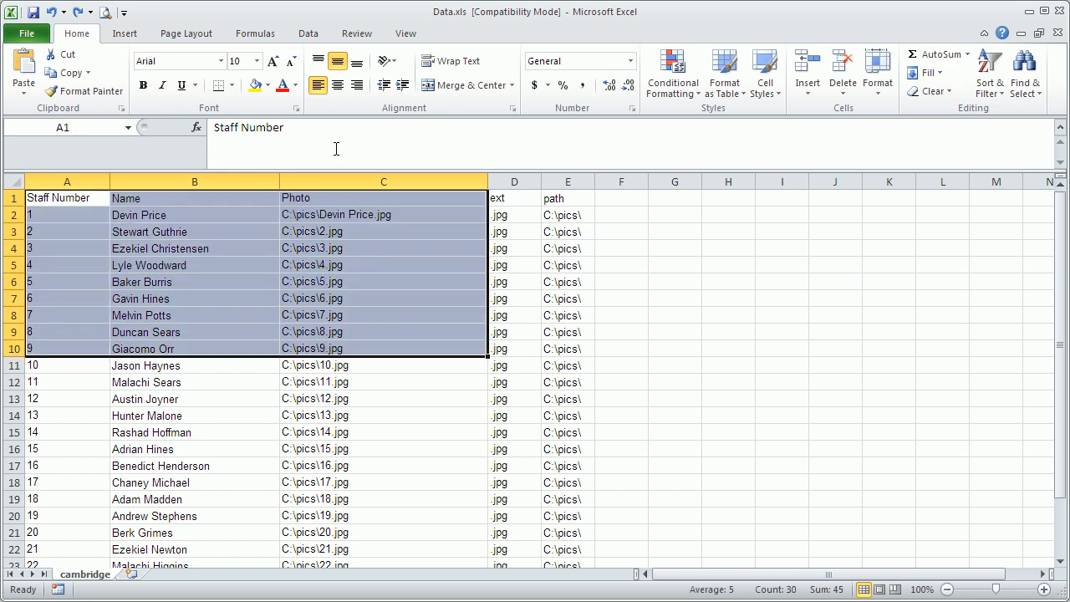
key("ctrl+shift+Down")
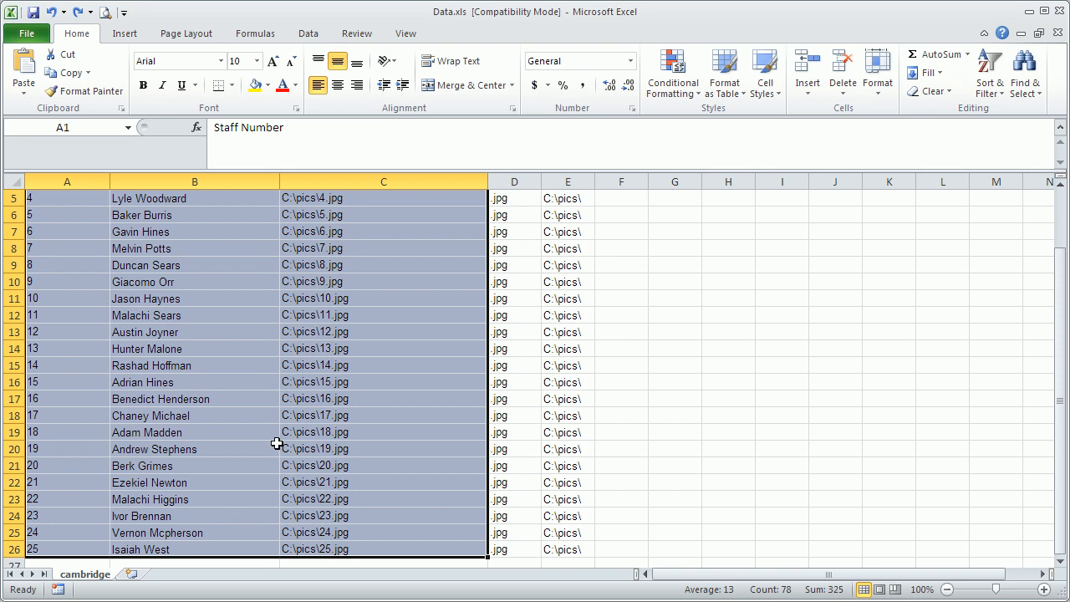
key("ctrl+c")
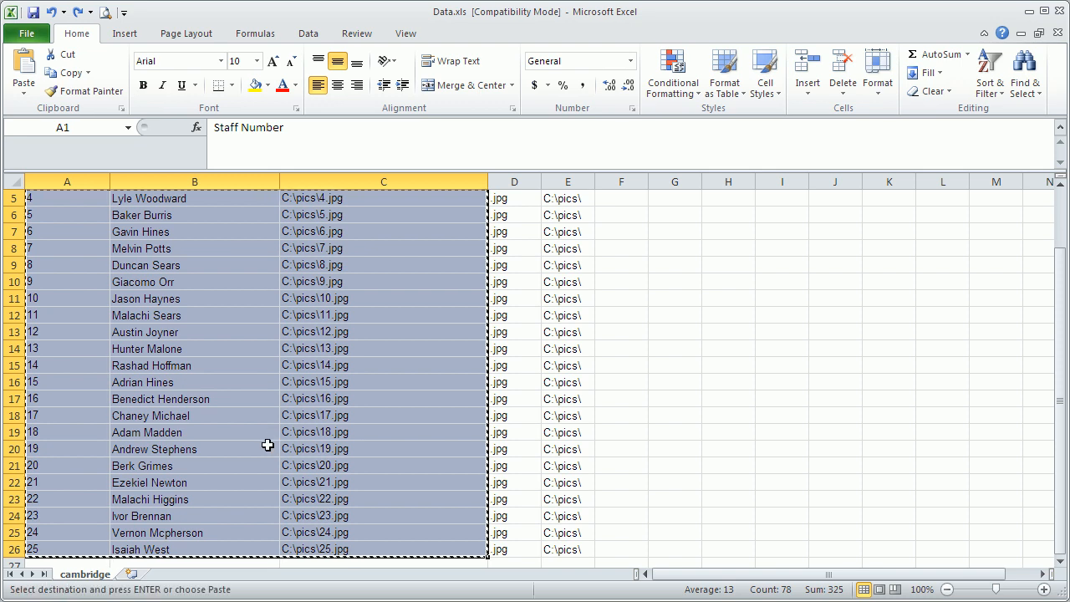
key("alt+Tab")
key("alt+Tab")
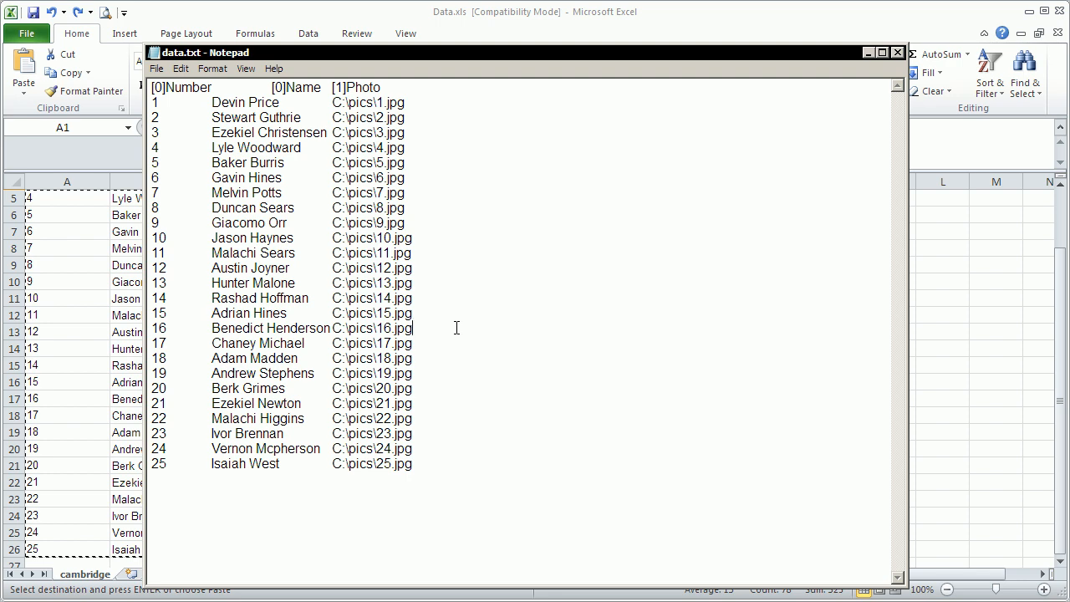
key("ctrl+a")
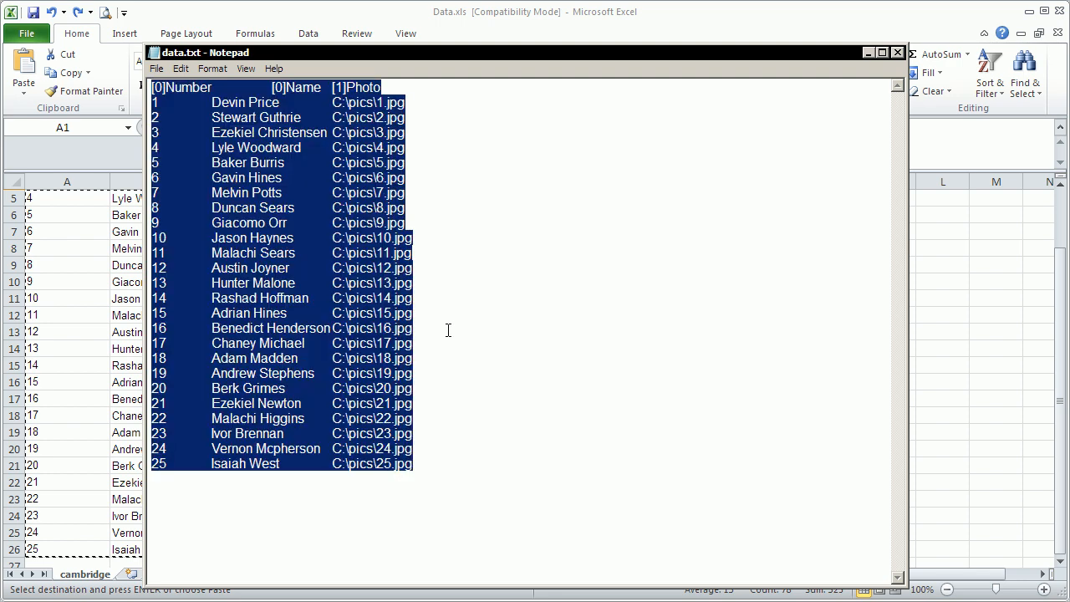
key("ctrl+v")
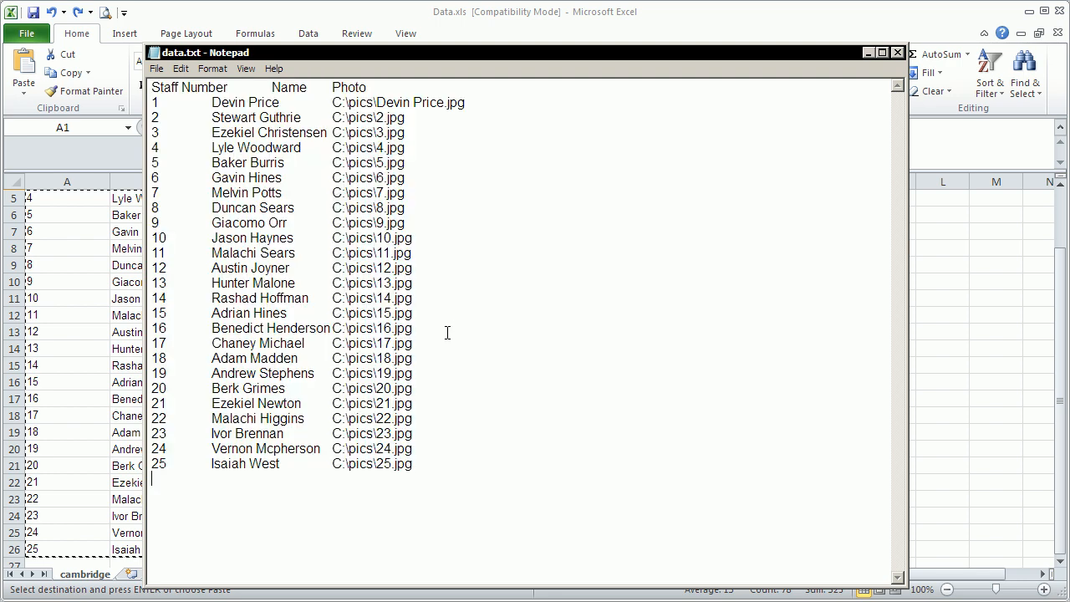
Return to the Excel workbook and change the photo path formula in cell C2 to =E2&A2&D2.
left_click(400, 102)
left_click_drag(445, 52, 566, 327)
left_click(420, 206)
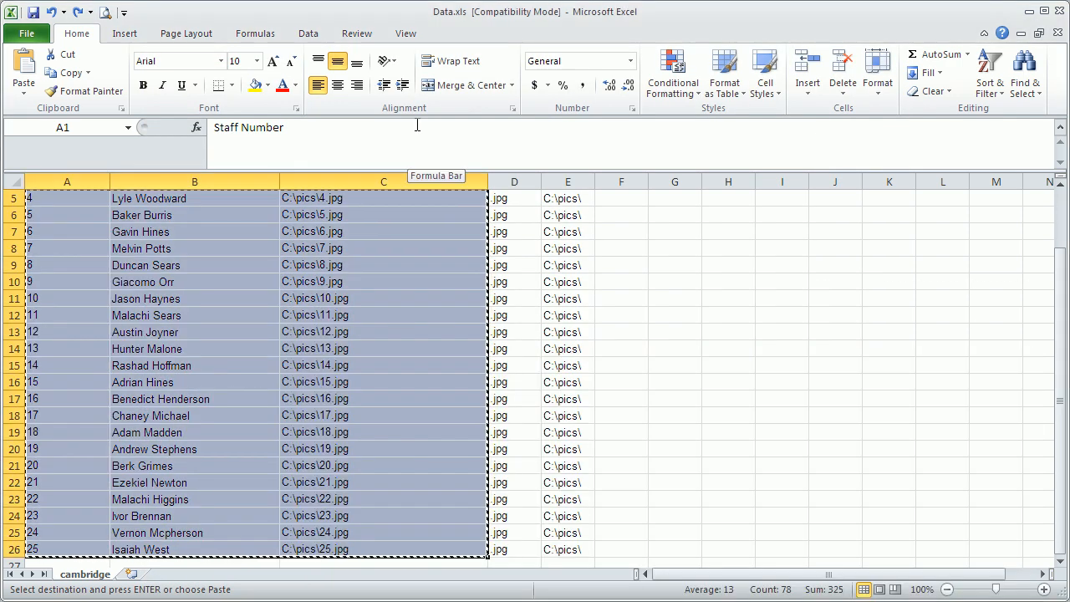
key("ctrl+Home")
left_click(353, 214)
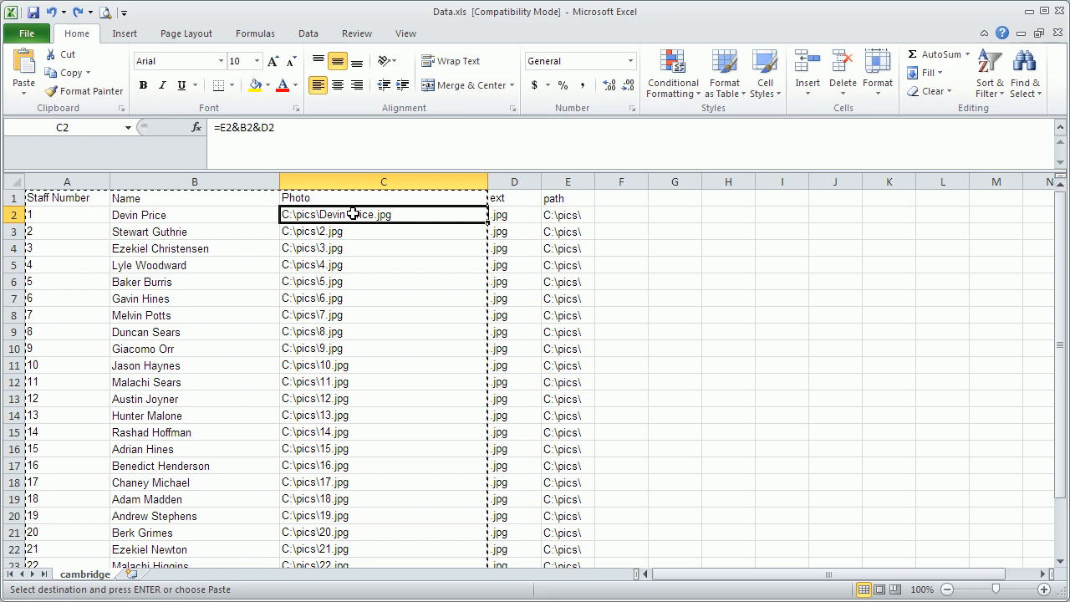
left_click(248, 126)
key("BackSpace")
type("A")
key("Return")
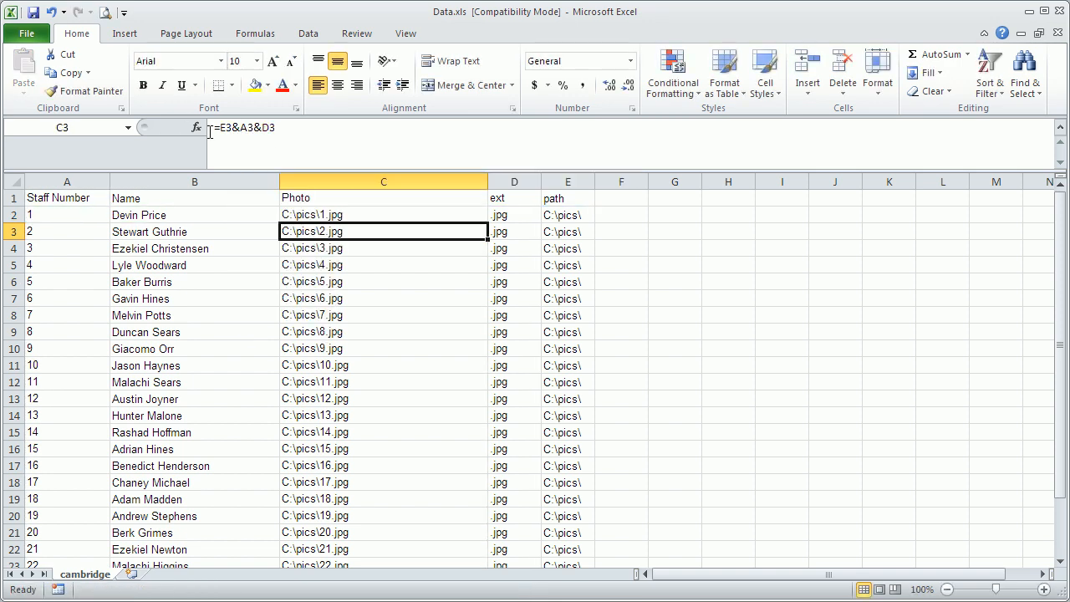
Copy columns A to C, with staff numbers, names and photo paths, and replace the whole content of data.txt in Notepad.
left_click(380, 336)
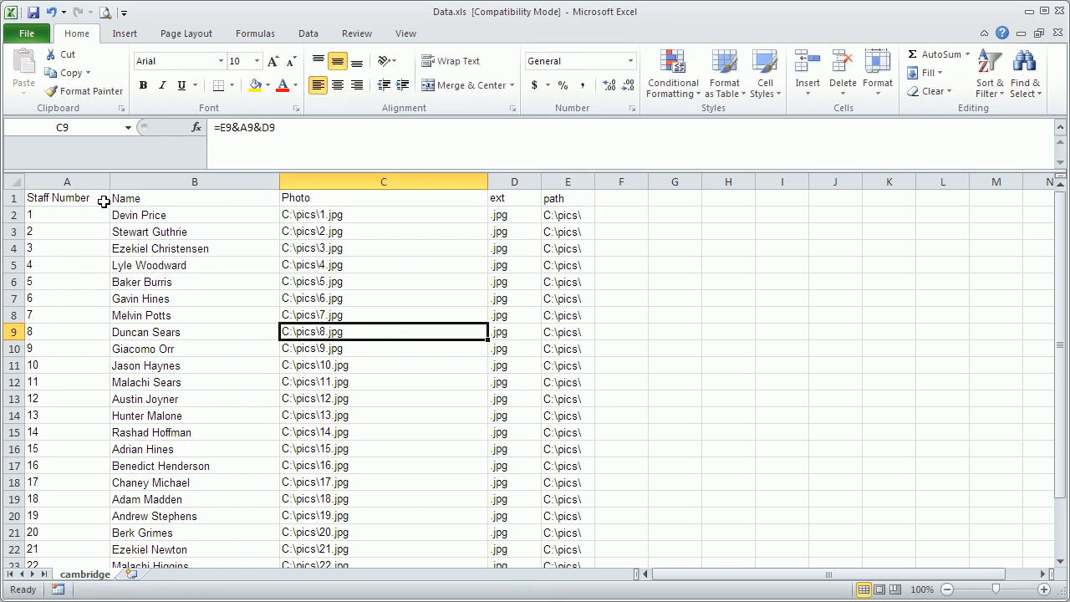
left_click(101, 201)
left_click(106, 301)
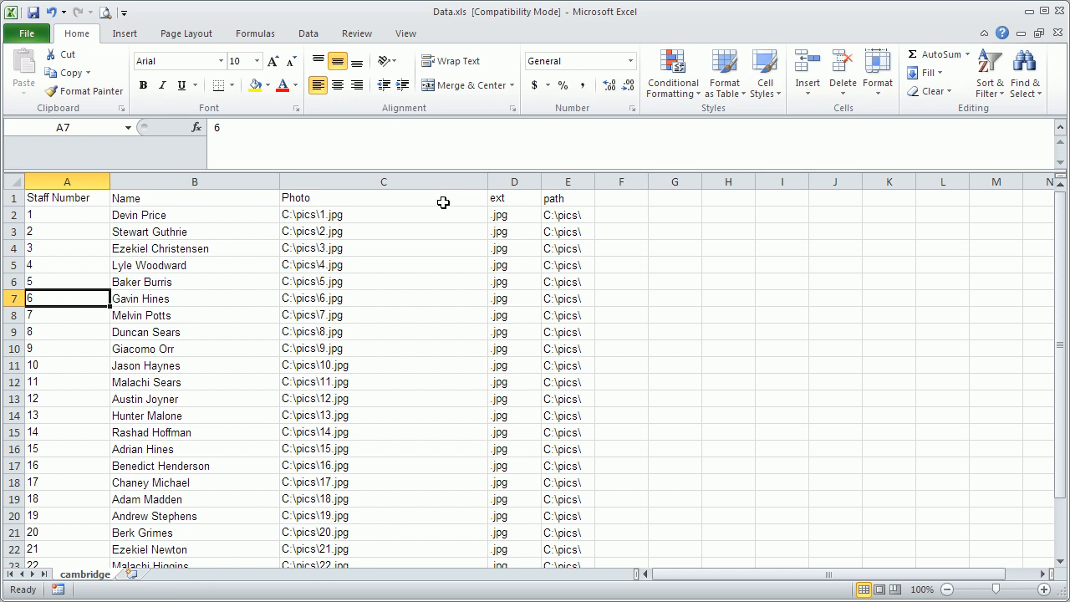
left_click_drag(439, 181, 95, 192)
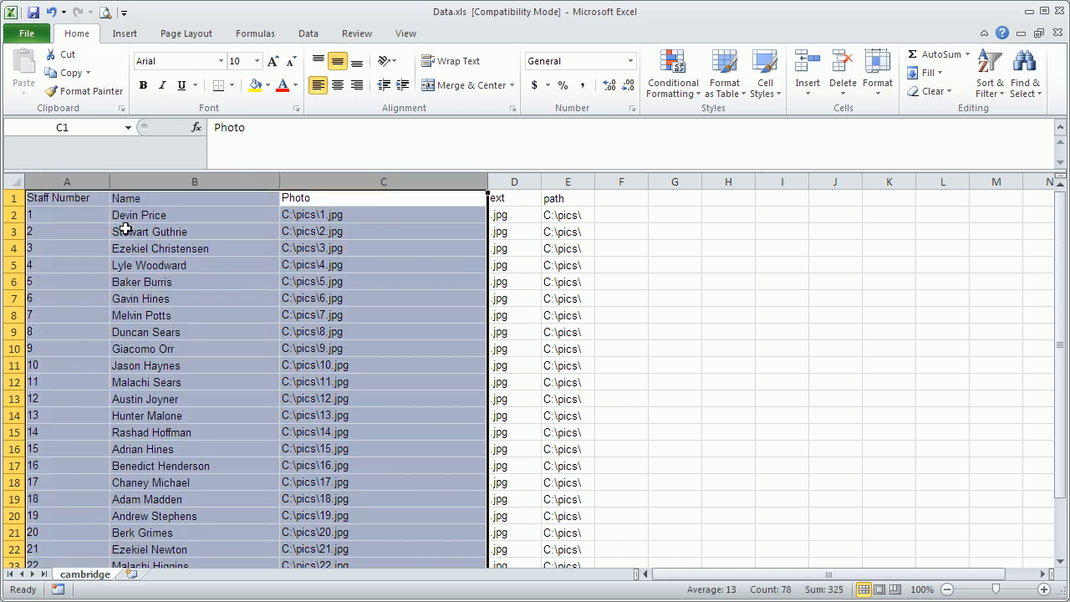
key("ctrl+c")
key("alt+Tab")
key("ctrl+a")
key("ctrl+v")
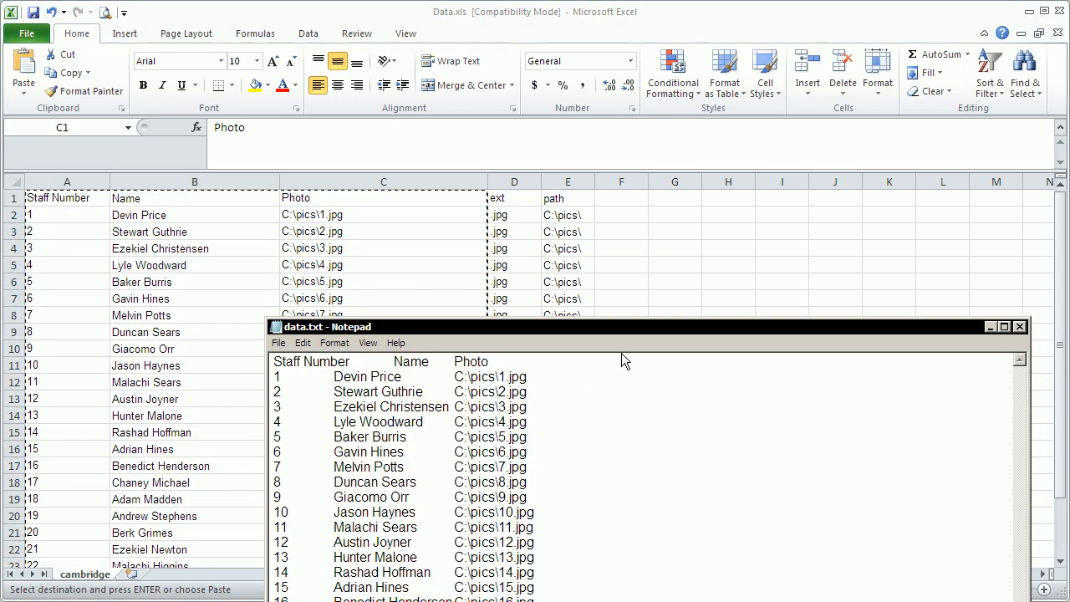
left_click_drag(621, 324, 507, 36)
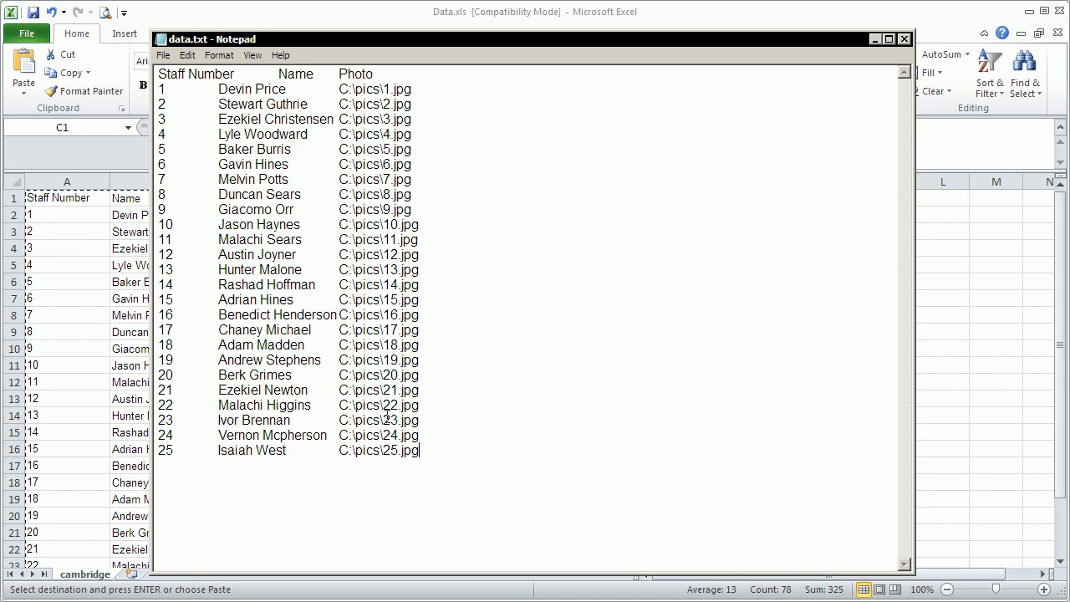
Close Notepad, save the changes to Data.xls and close the workbook, keeping the copied data on the clipboard.
left_click(905, 40)
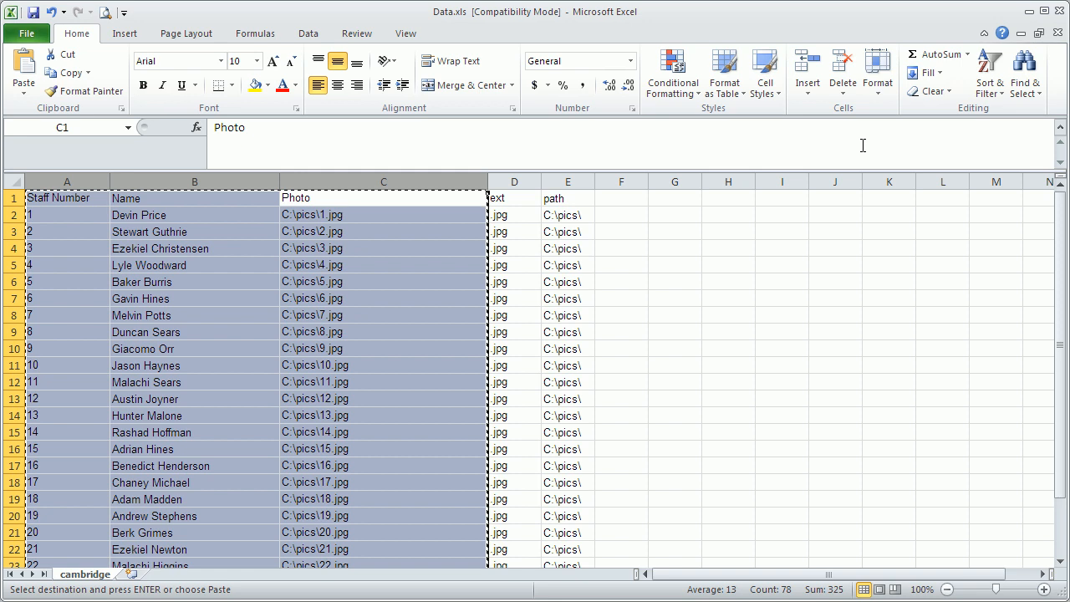
left_click(873, 215)
left_click(1063, 25)
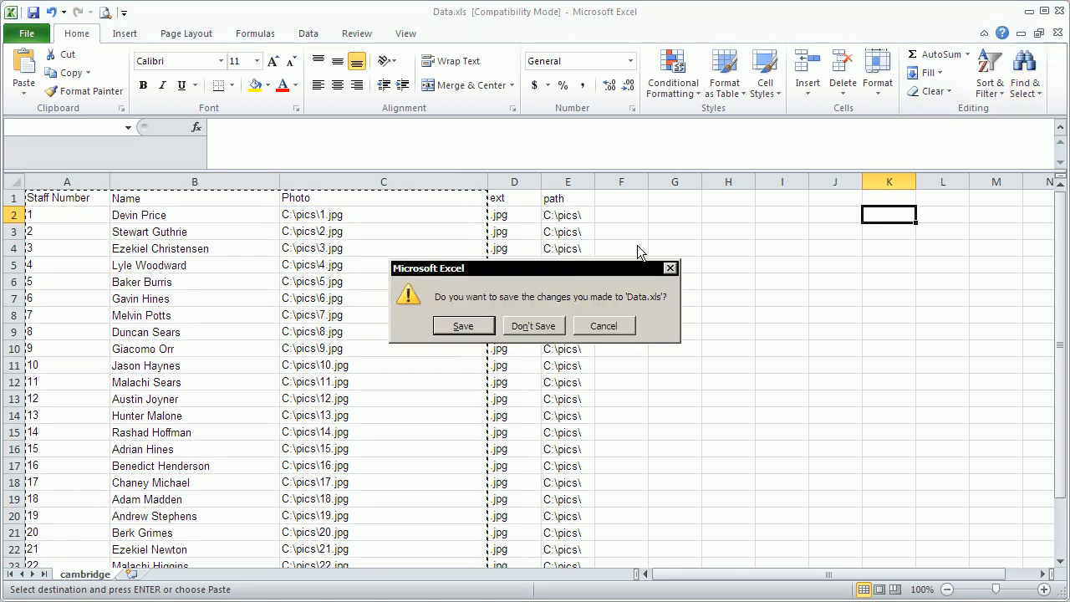
left_click(464, 325)
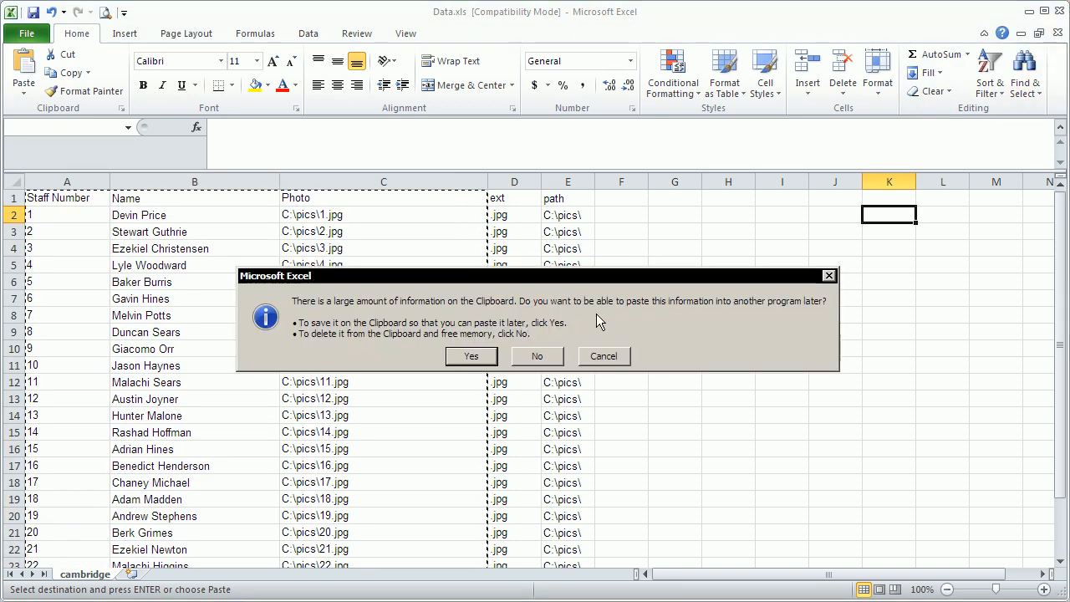
left_click(472, 356)
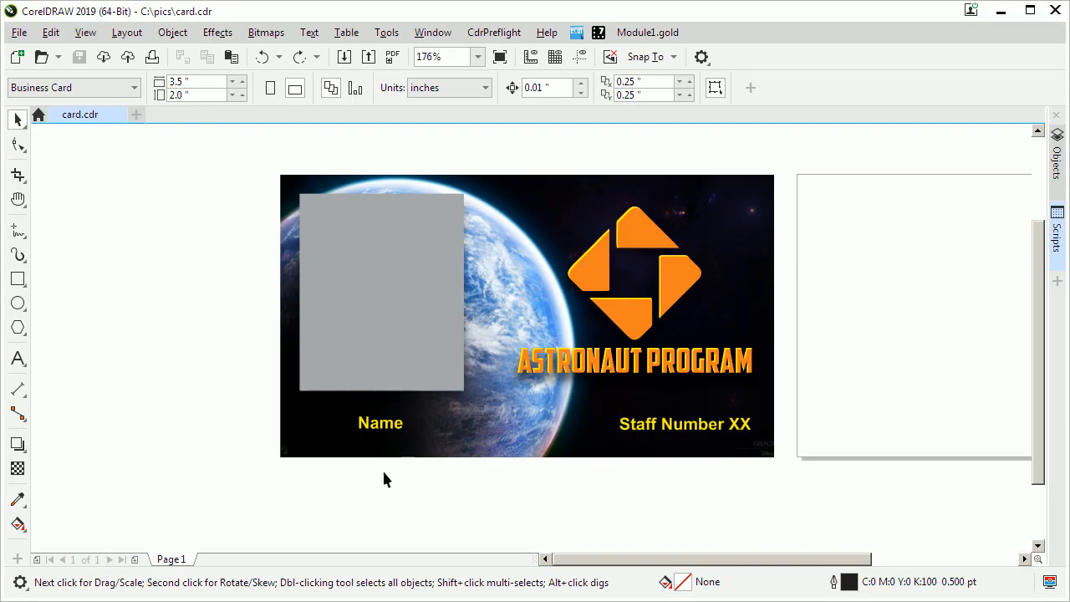
Switch to card.cdr in CorelDRAW and open the eCut 6 Variables tool, placed clear of the card design.
left_click(358, 424)
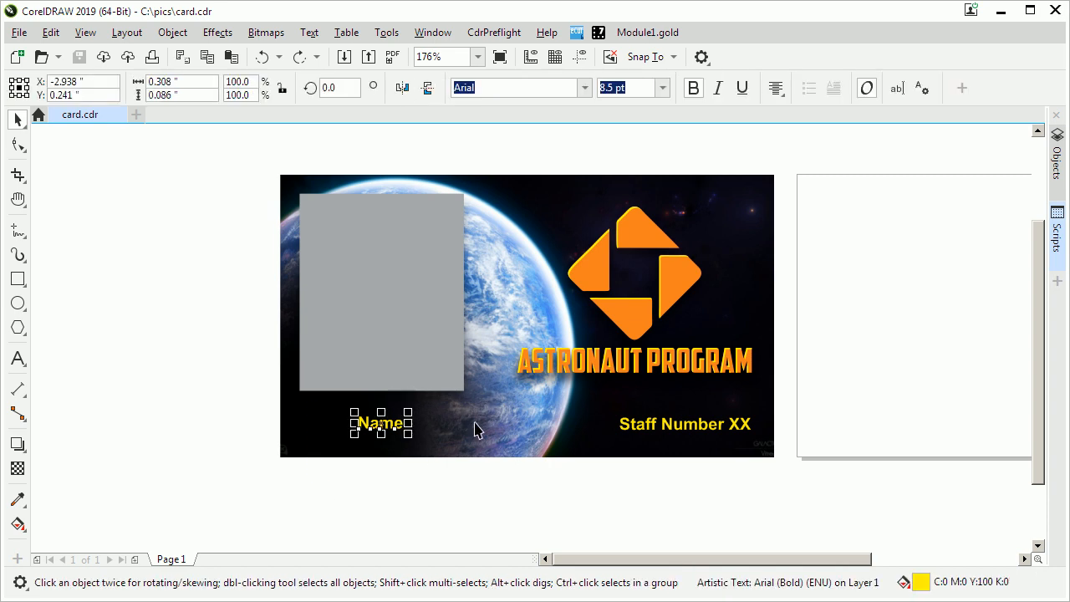
left_click(560, 140)
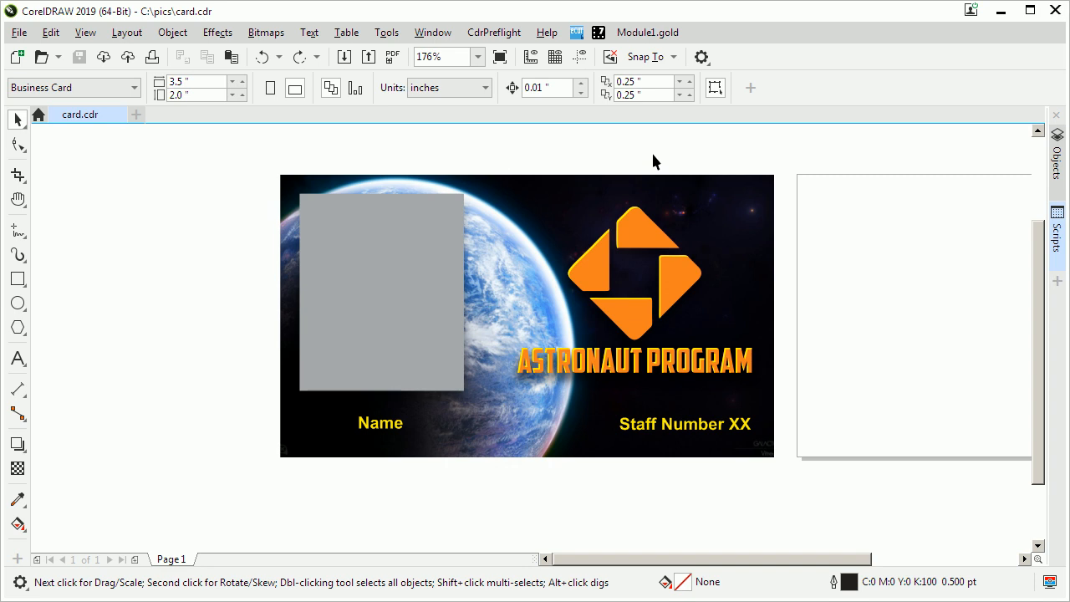
left_click(579, 40)
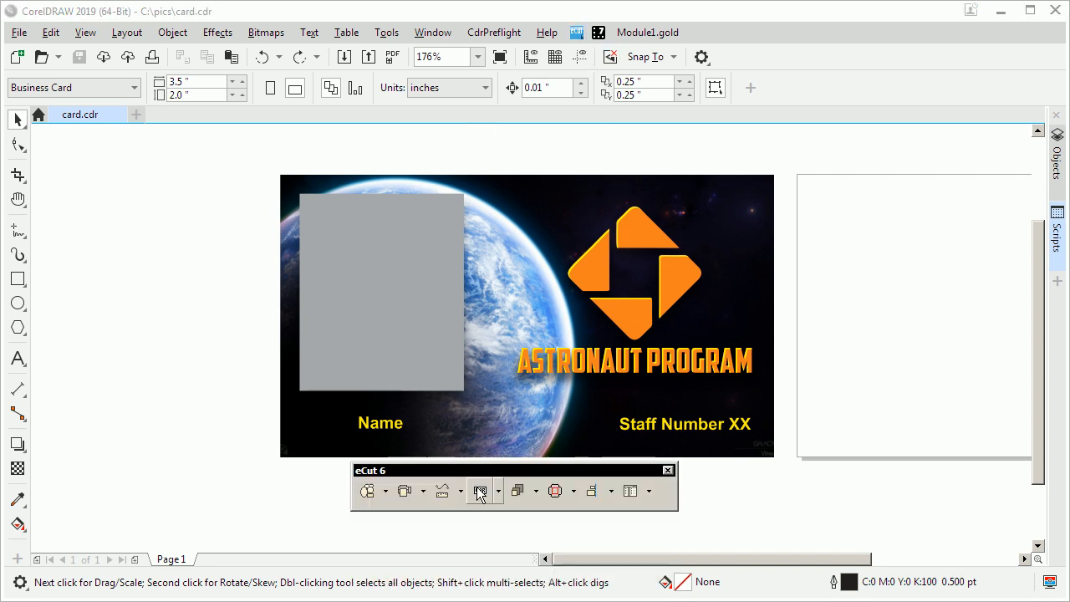
left_click(480, 492)
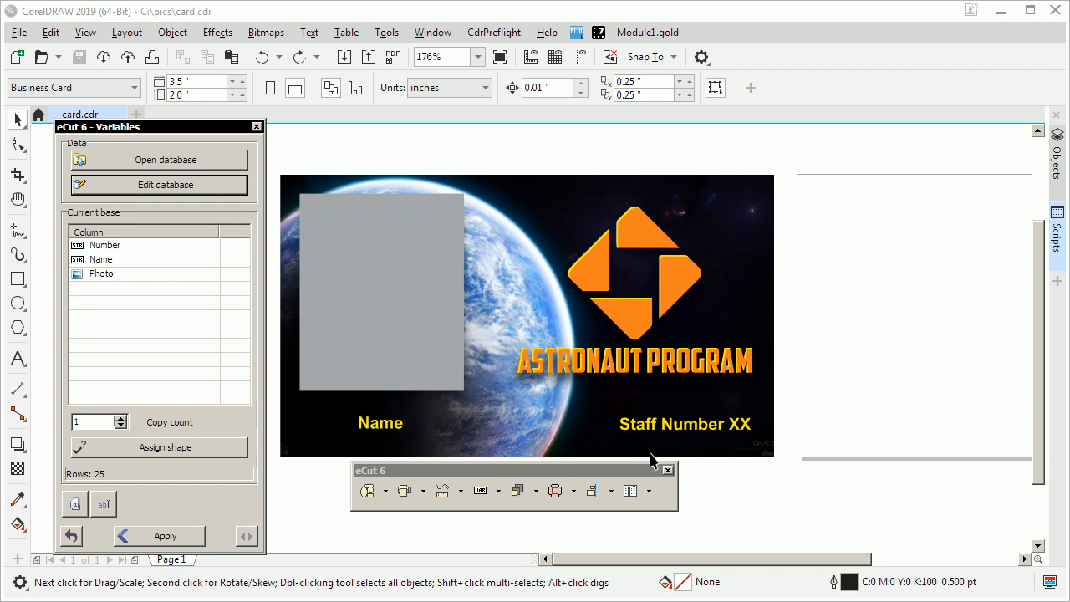
left_click(667, 470)
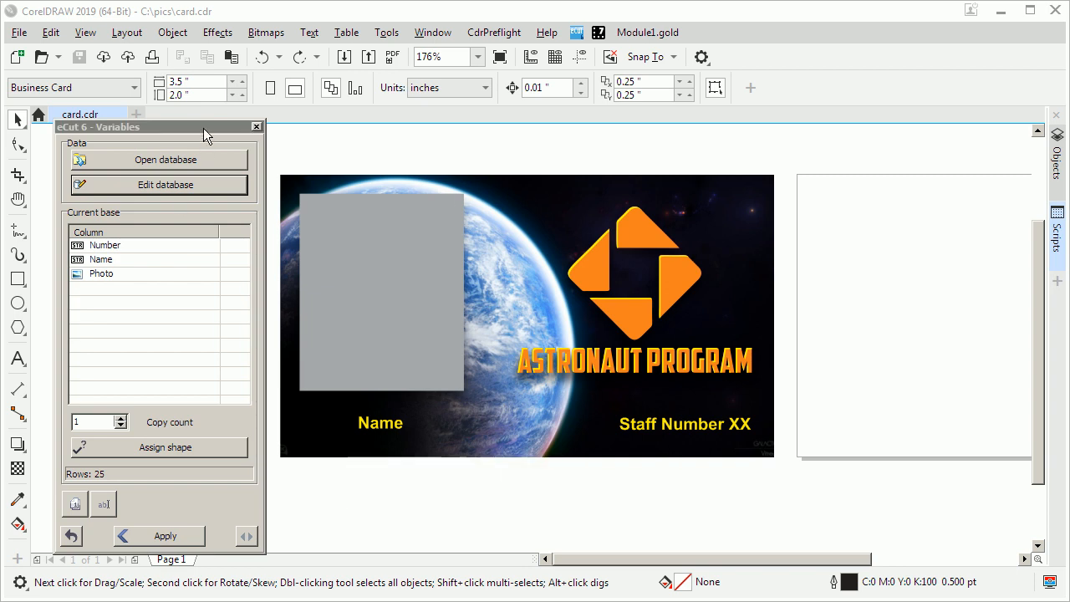
left_click_drag(203, 128, 181, 115)
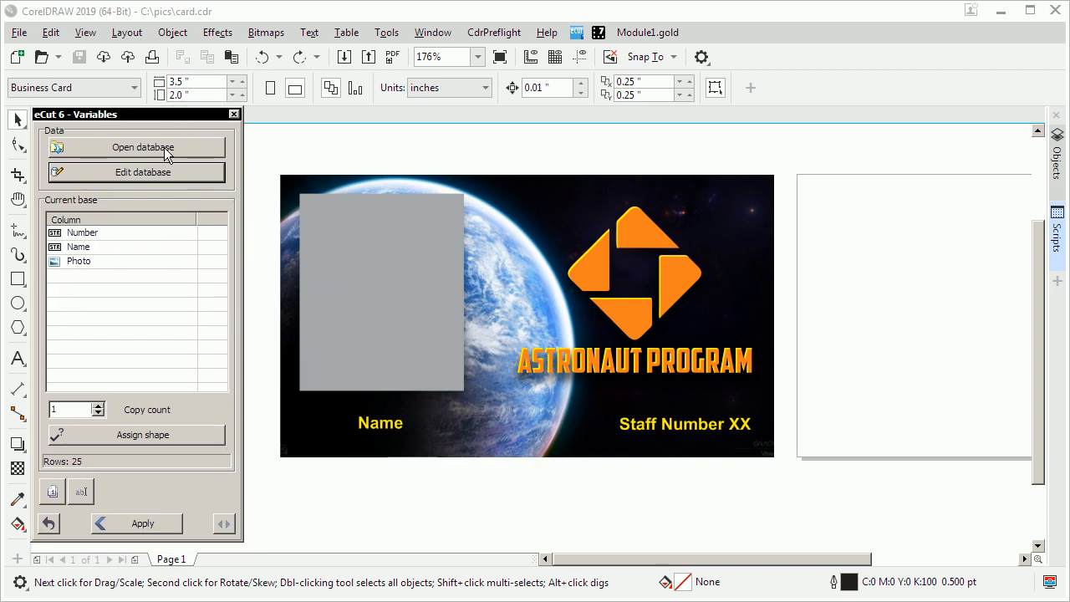
Load data.txt from the pics folder as the variables database.
left_click(142, 147)
left_click(385, 117)
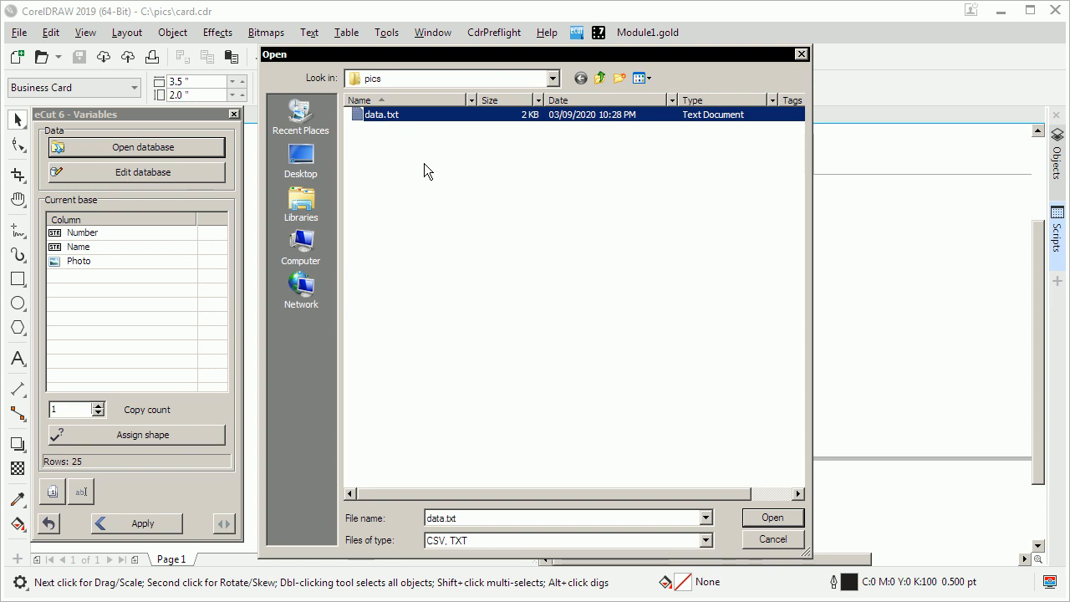
left_click(771, 518)
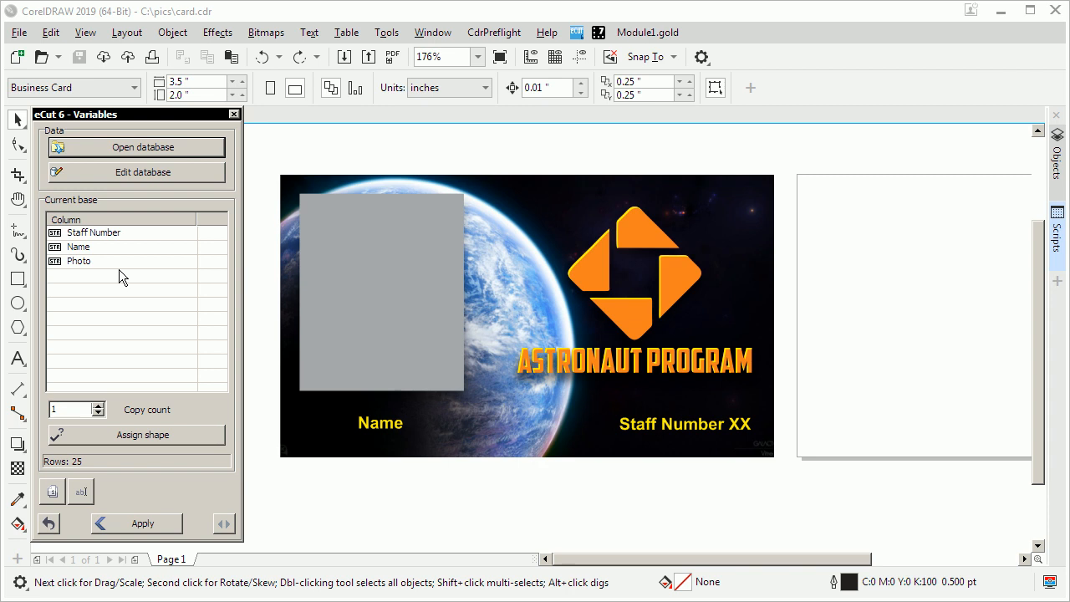
Open the database for editing and set the Photo column type to Image.
left_click(154, 174)
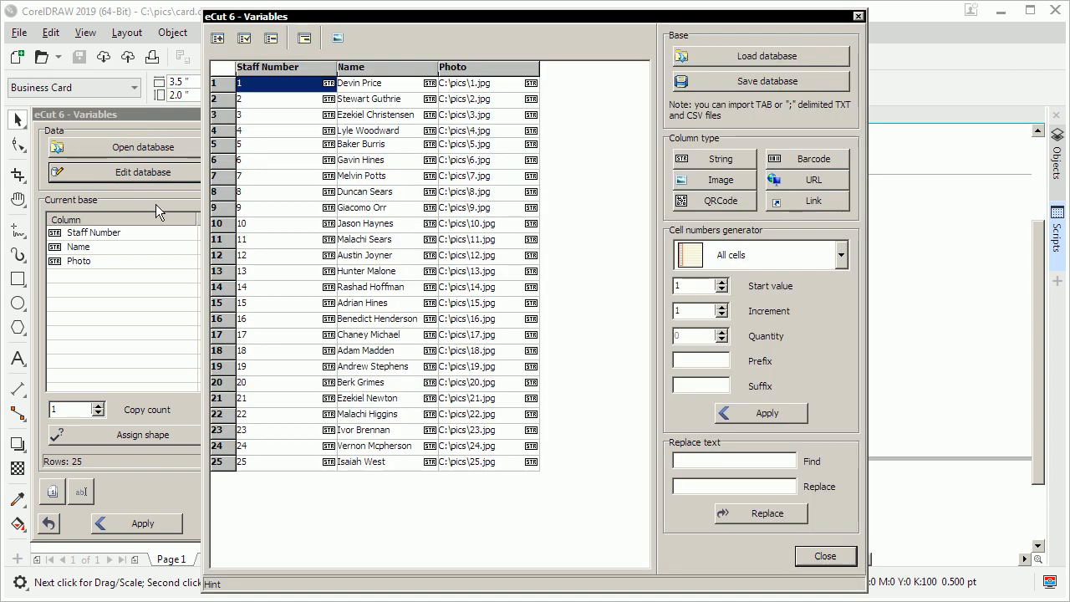
left_click(495, 85)
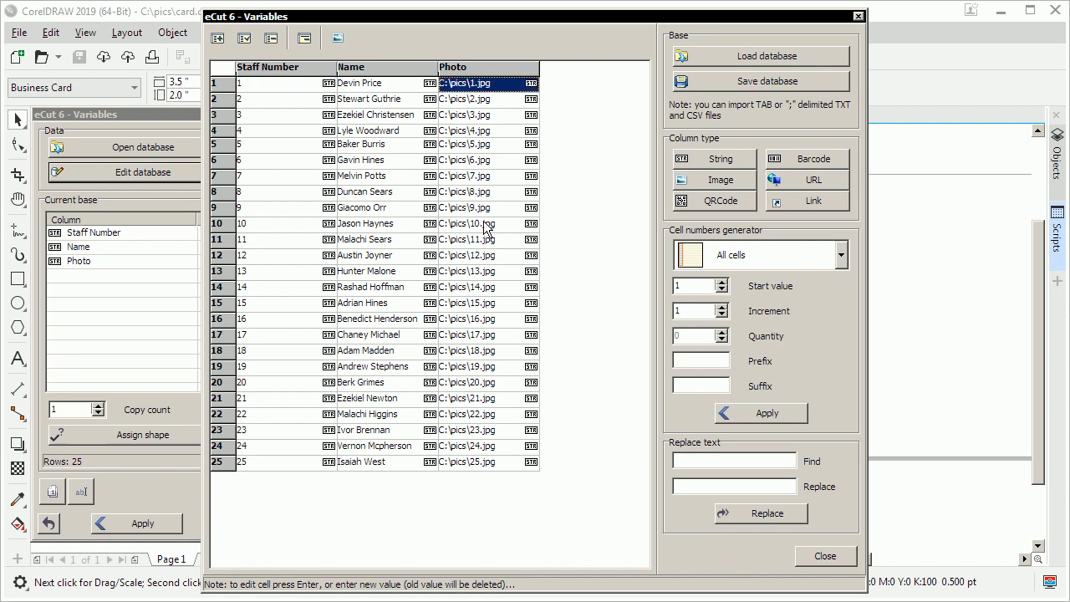
left_click(489, 176)
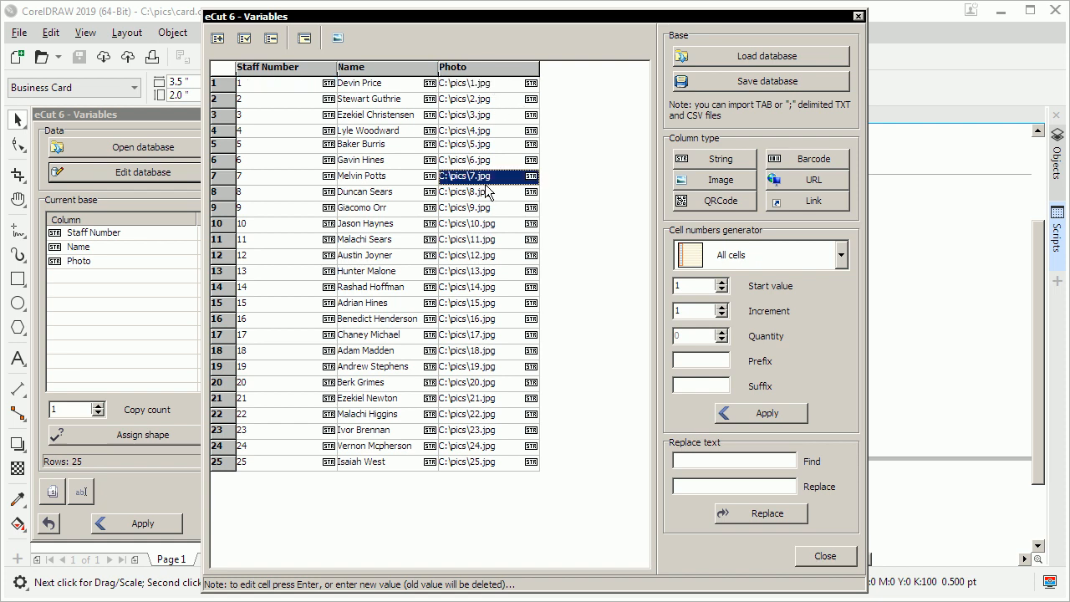
left_click(720, 182)
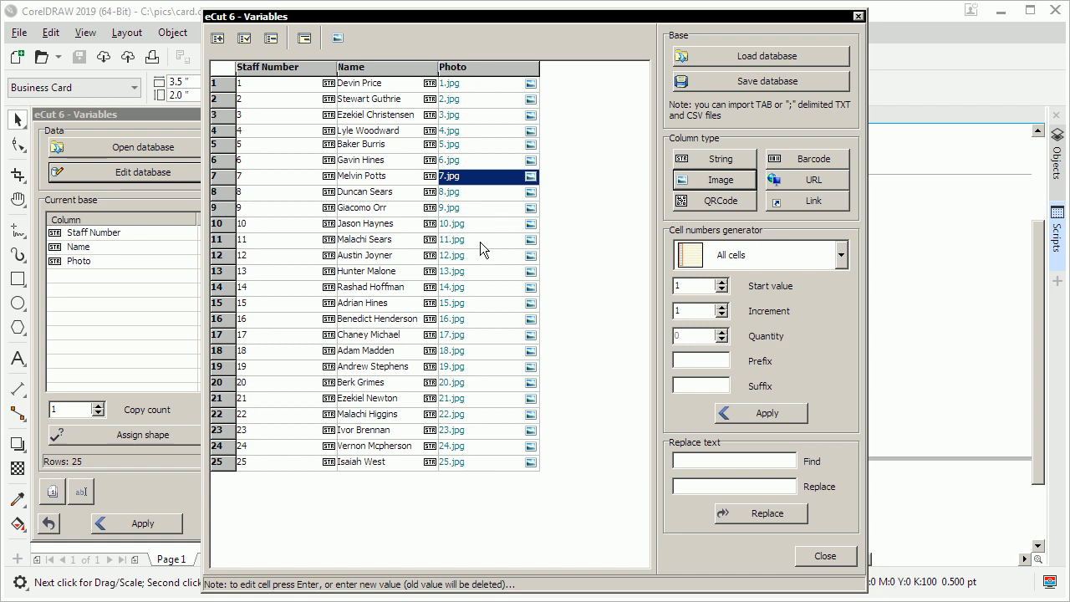
Save the edited database over data.txt in the pics folder and close its Notepad view.
left_click(712, 80)
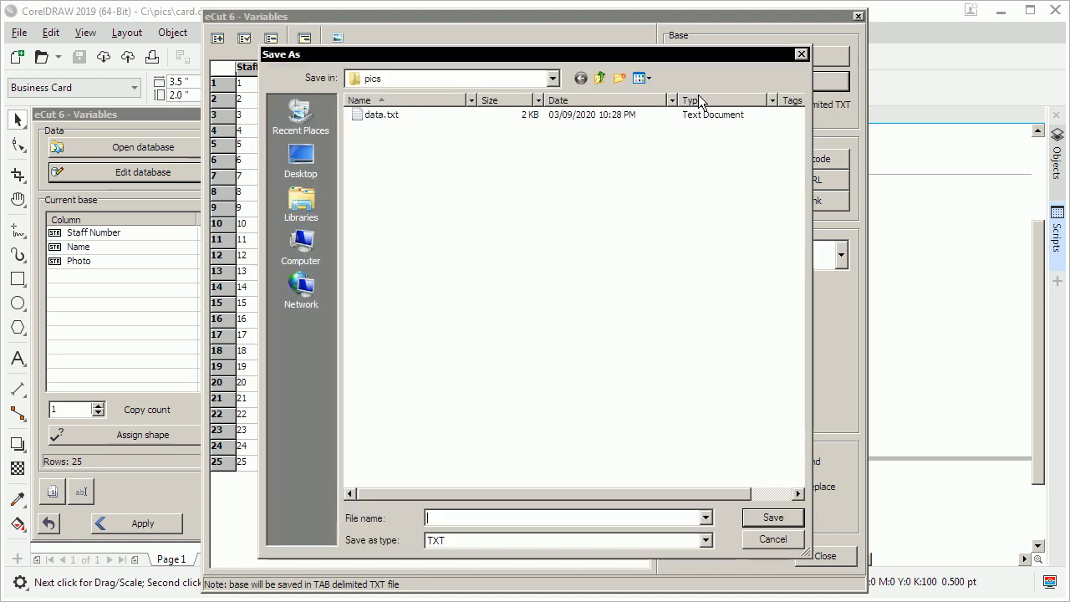
left_click(383, 115)
left_click(770, 518)
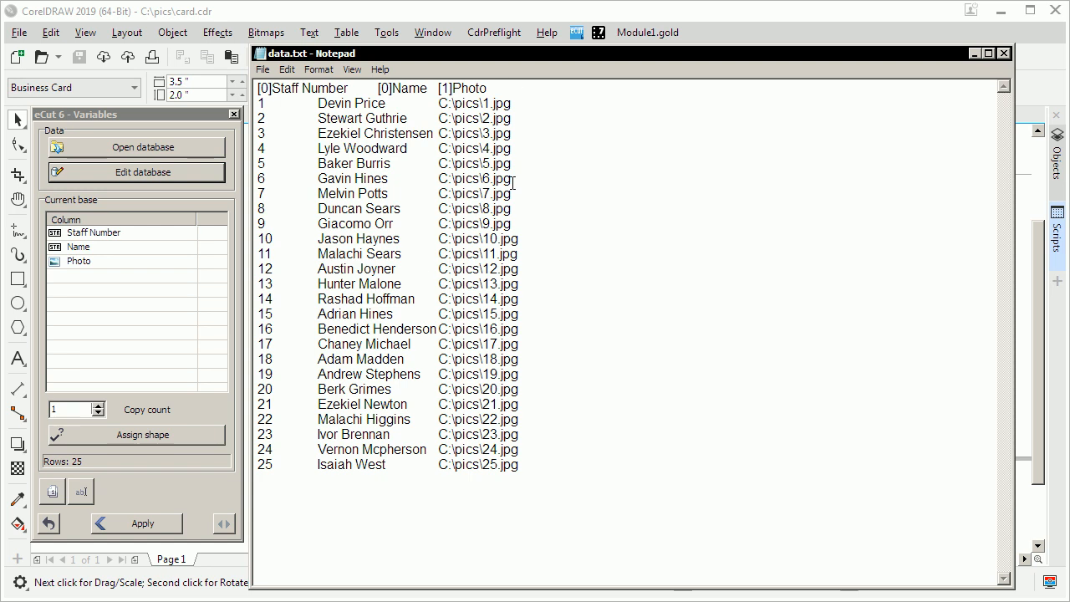
left_click(1005, 52)
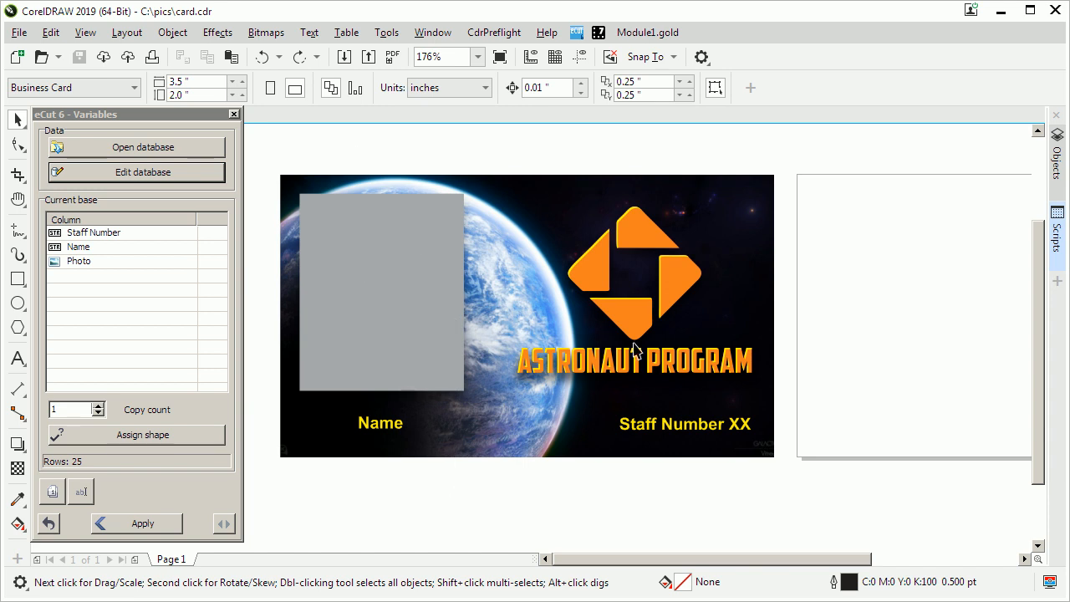
Try moving the grey photo placeholder down to expose the background behind it, and undo the move.
left_click(473, 302)
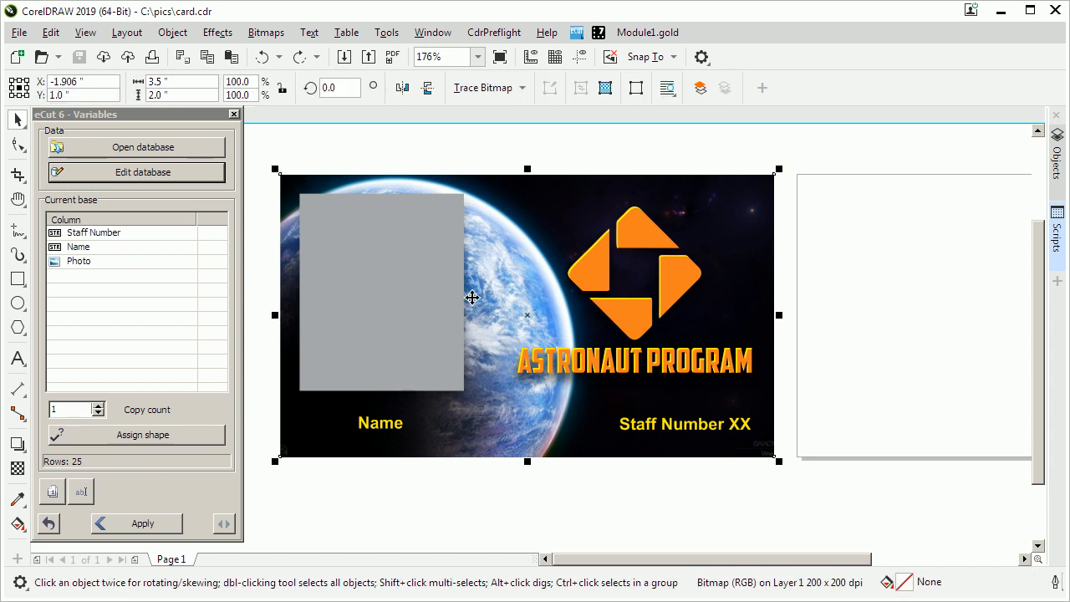
left_click(430, 163)
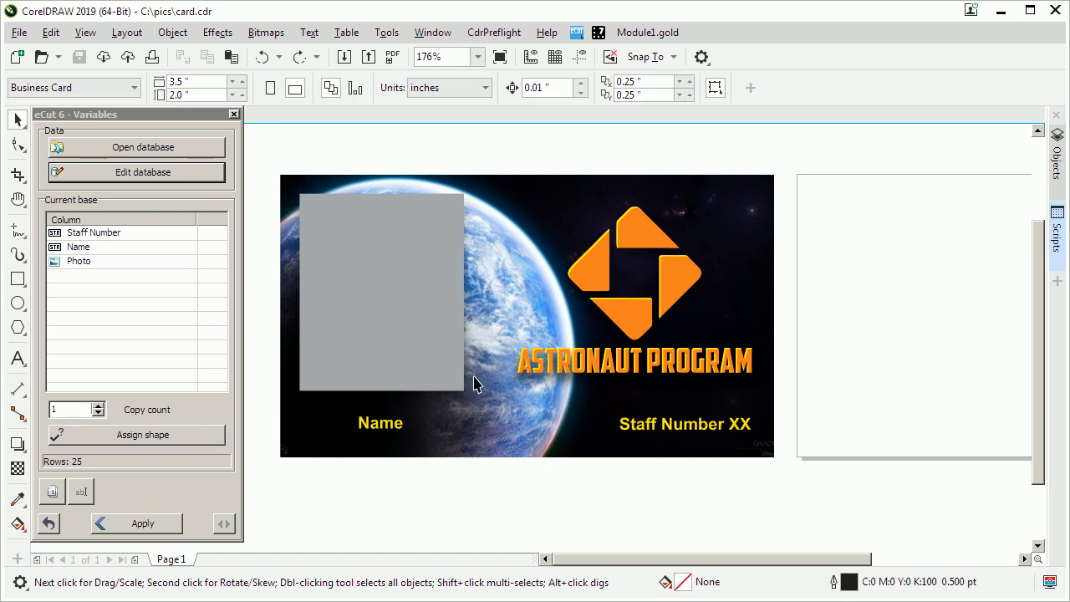
left_click(432, 273)
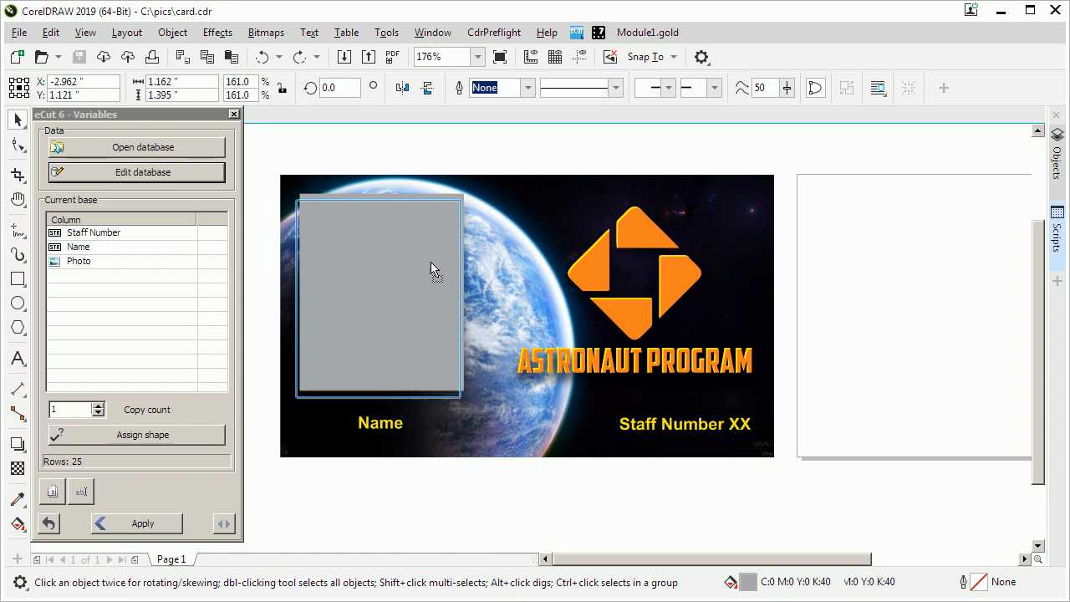
left_click_drag(430, 268, 518, 420)
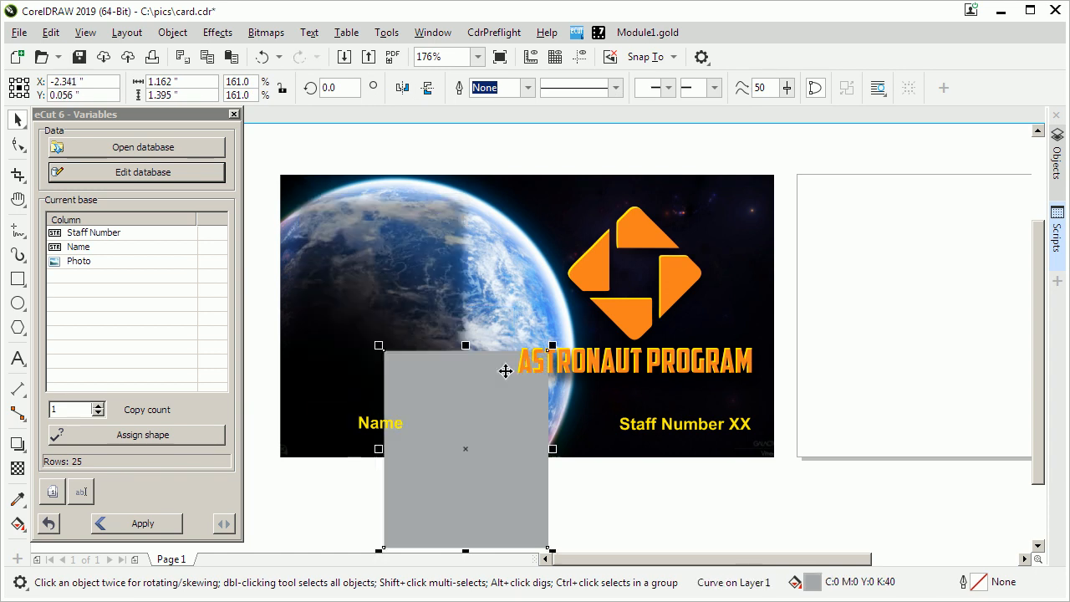
left_click(432, 273)
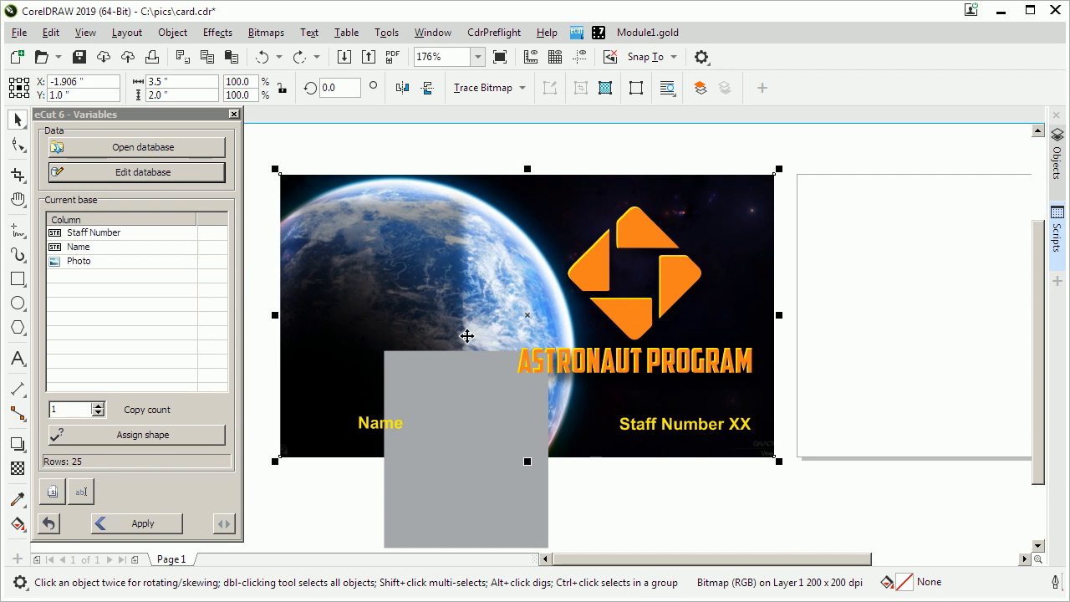
key("ctrl+z")
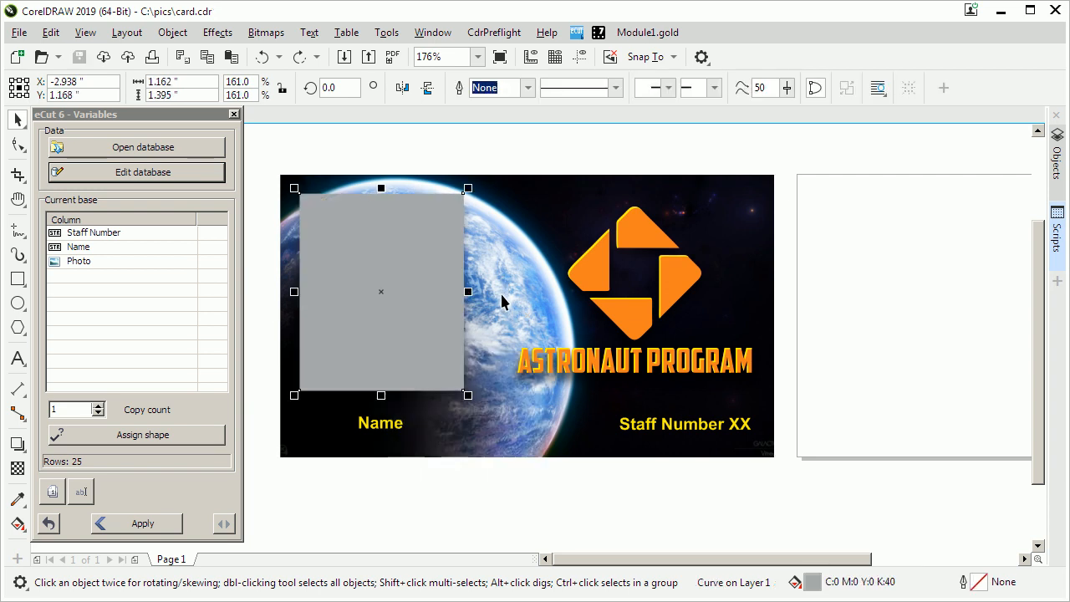
key("Escape")
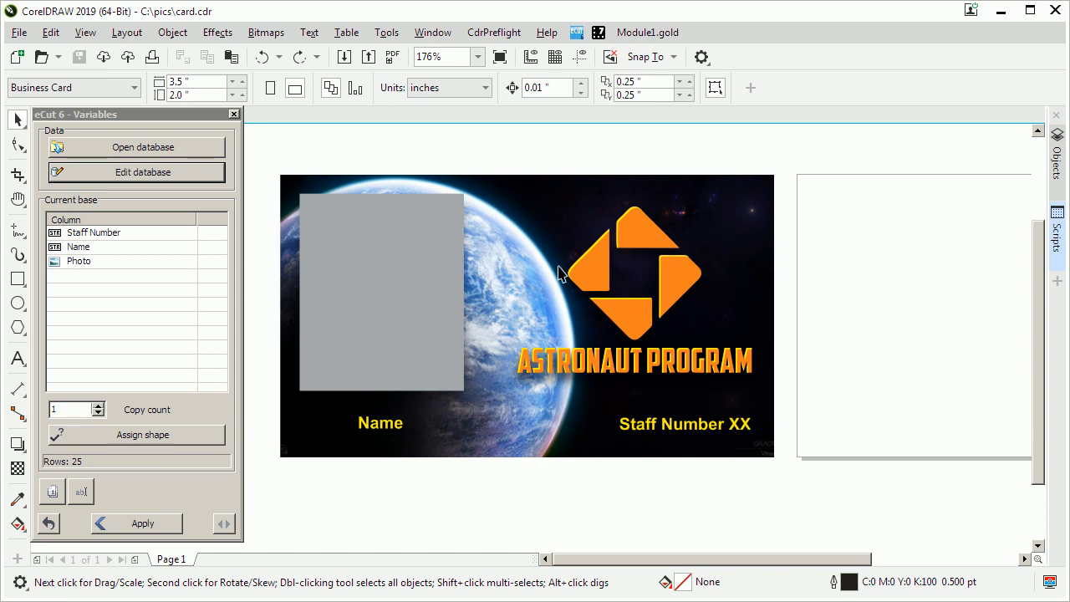
Try moving the Earth background image away from the other card elements, and undo the move.
left_click_drag(540, 390, 499, 449)
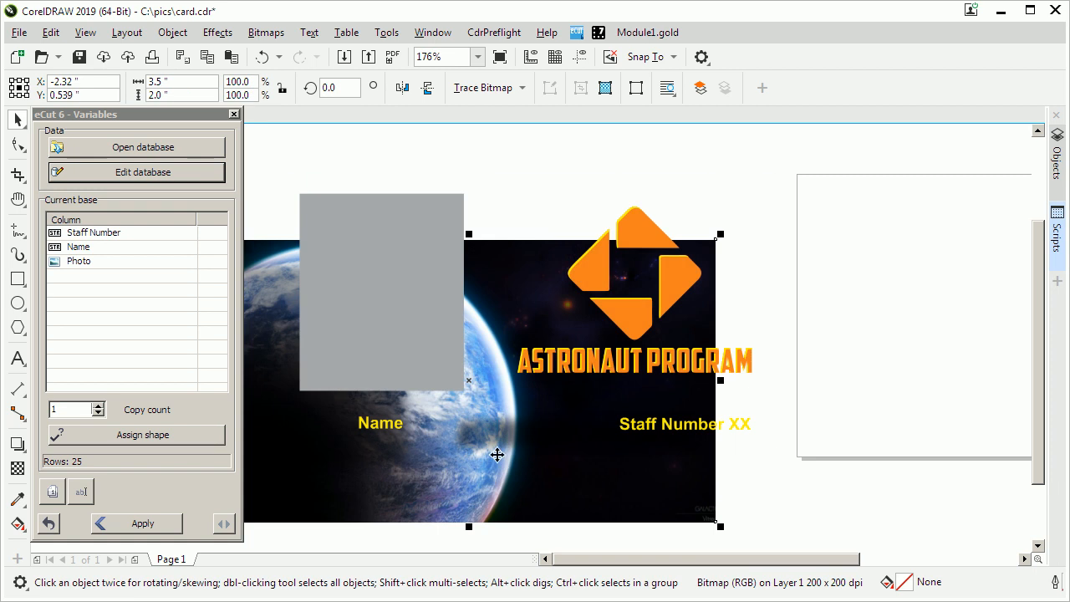
key("ctrl+z")
left_click(513, 166)
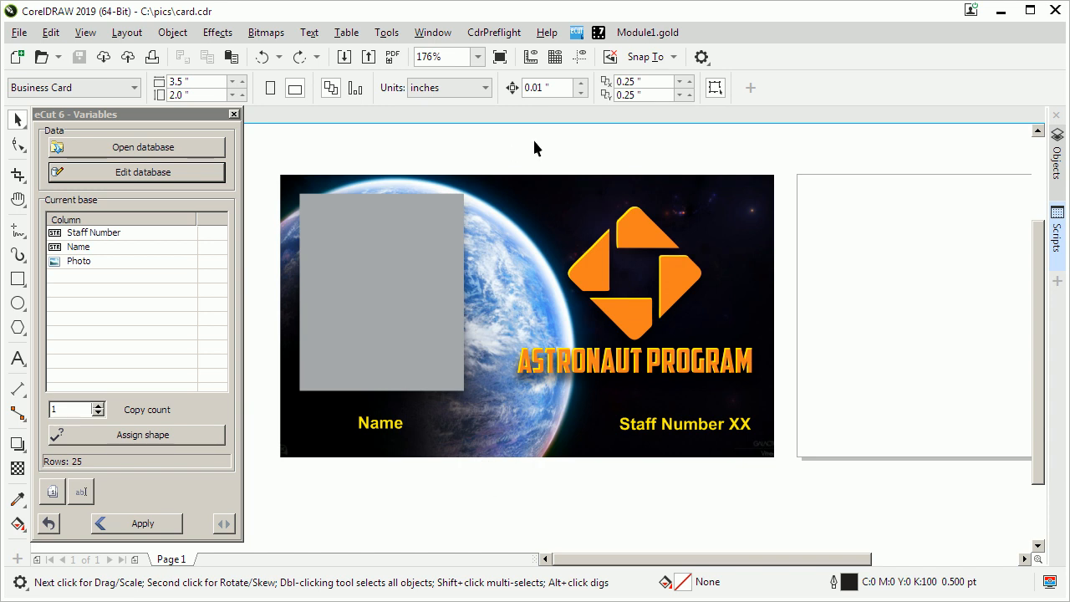
left_click_drag(488, 153, 778, 234)
Assign the grey rectangle on the card as the shape for the Photo column.
left_click(322, 276)
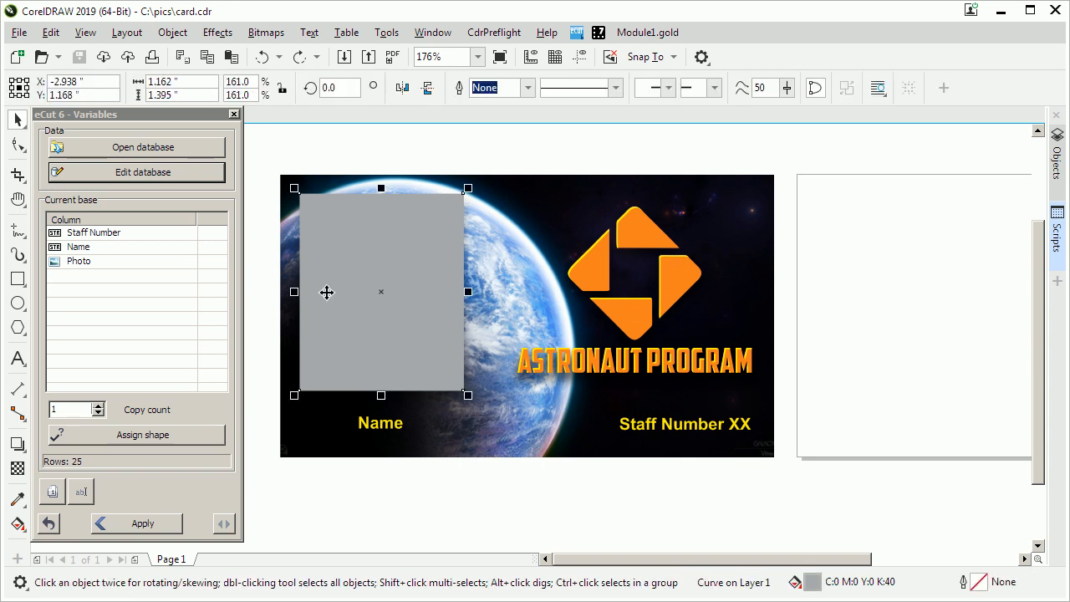
left_click(127, 263)
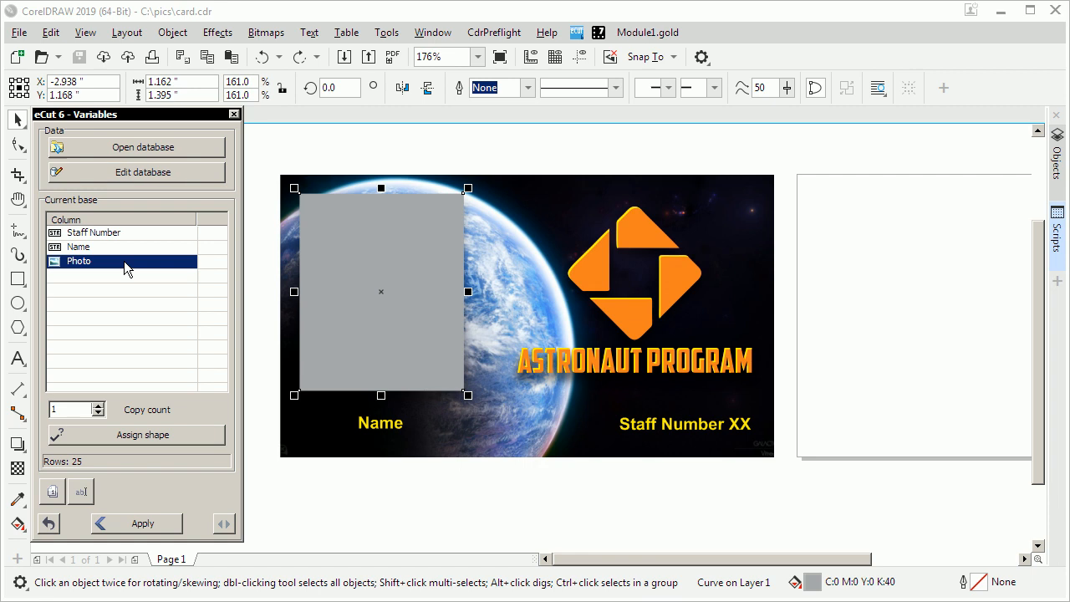
left_click(143, 437)
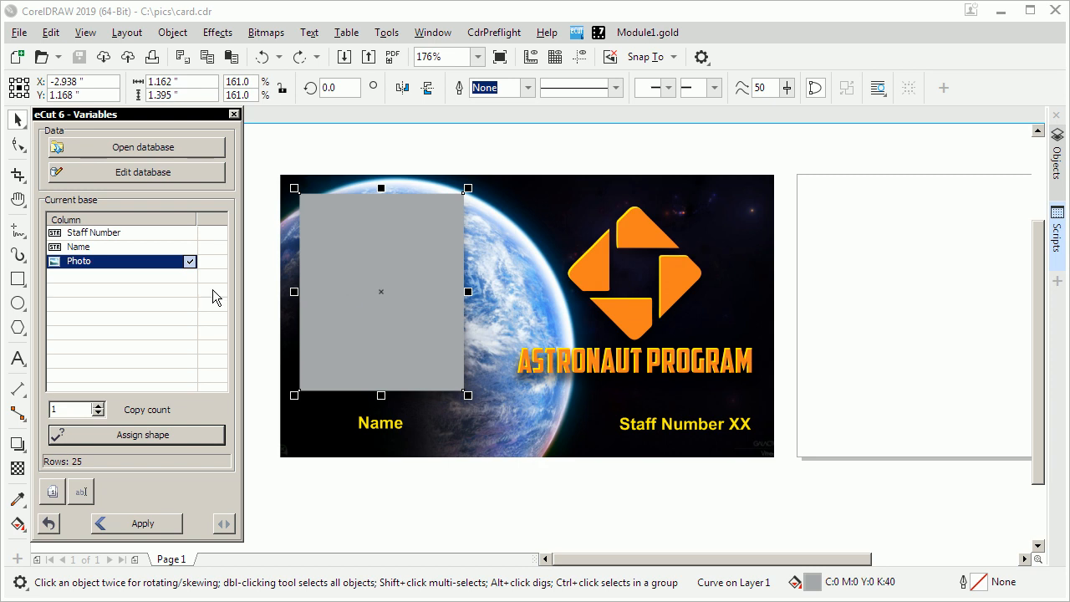
Assign the Name text on the card as the shape for the Name column.
left_click_drag(307, 486, 411, 405)
left_click(139, 247)
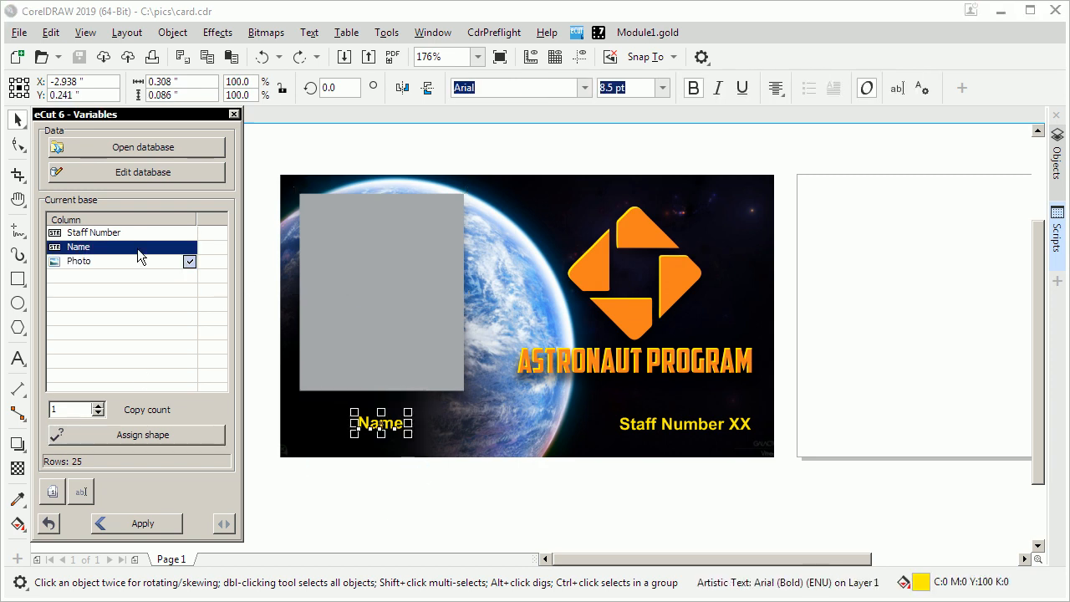
left_click(155, 435)
left_click(427, 466)
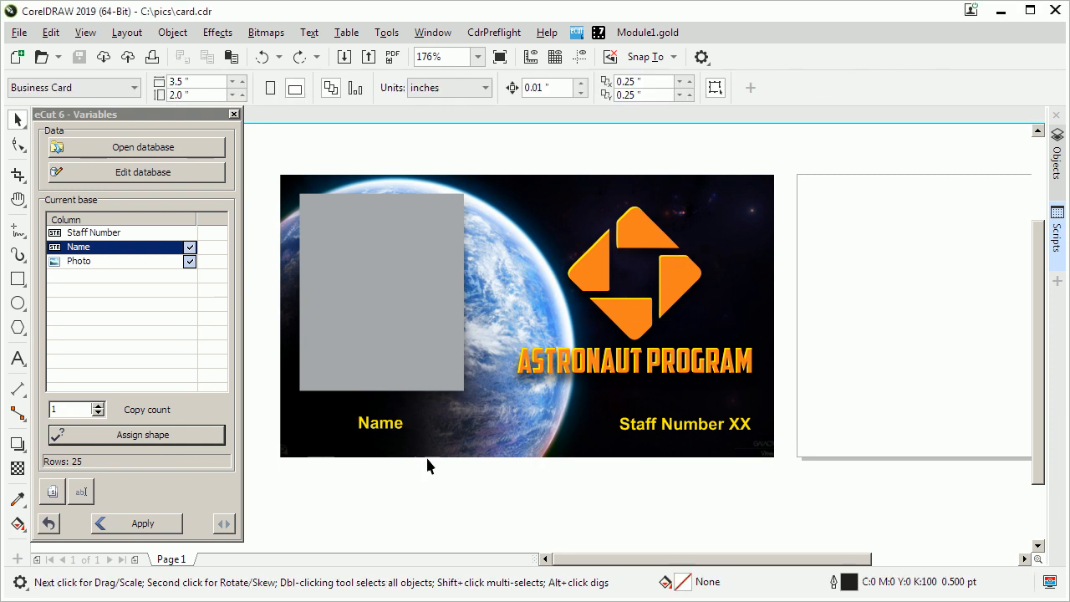
Align the Name text horizontally with the centre of the grey photo rectangle on the card.
left_click_drag(349, 494, 422, 393)
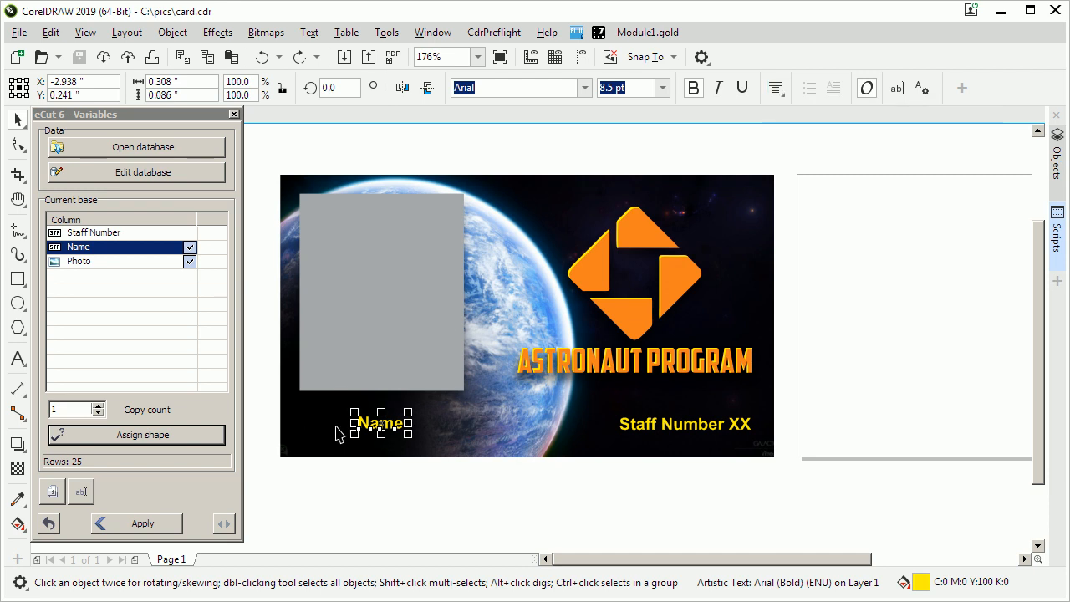
left_click(388, 292, "shift")
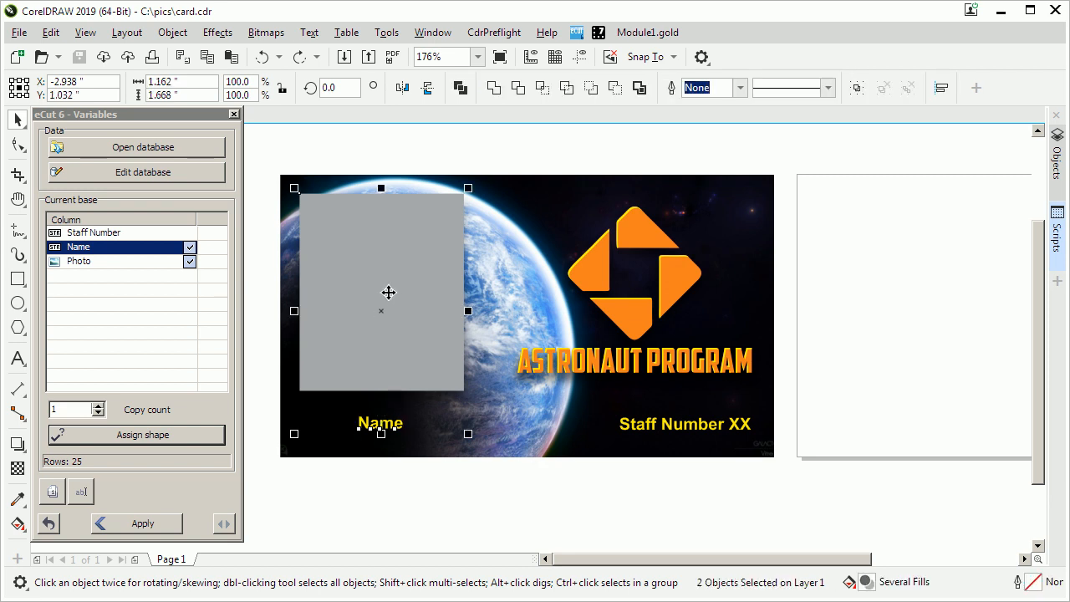
left_click(416, 472)
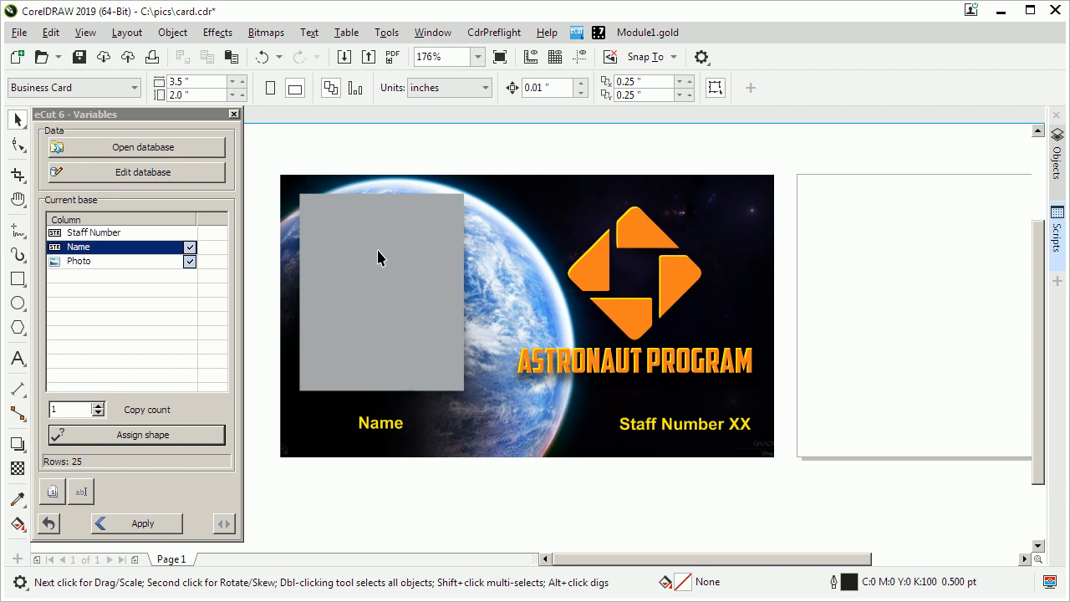
Assign only the XX characters of the Staff Number text as the shape for the Staff Number column.
left_click(641, 430)
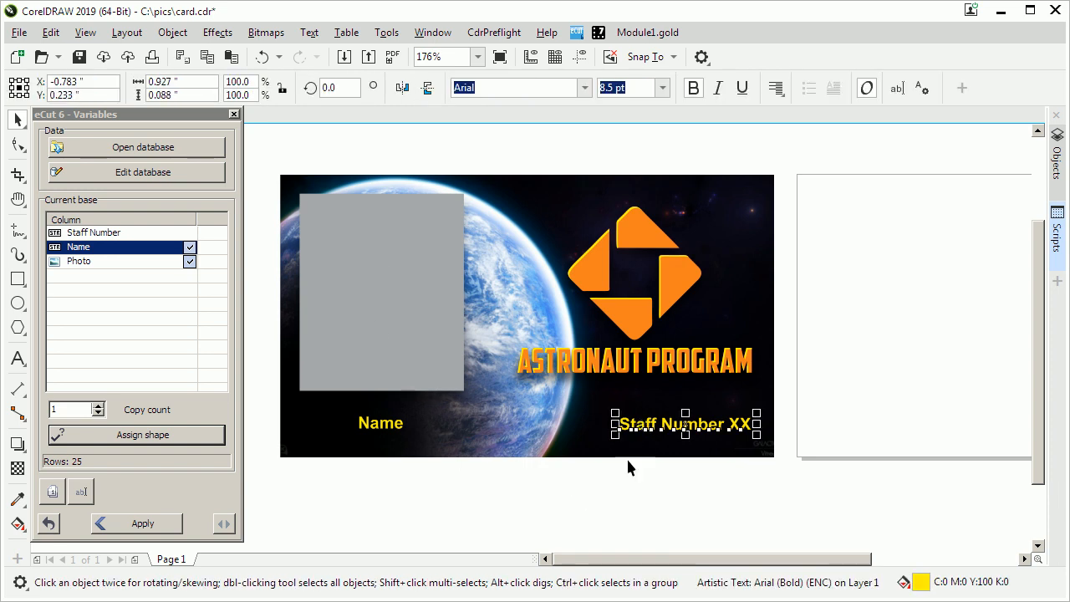
left_click(569, 490)
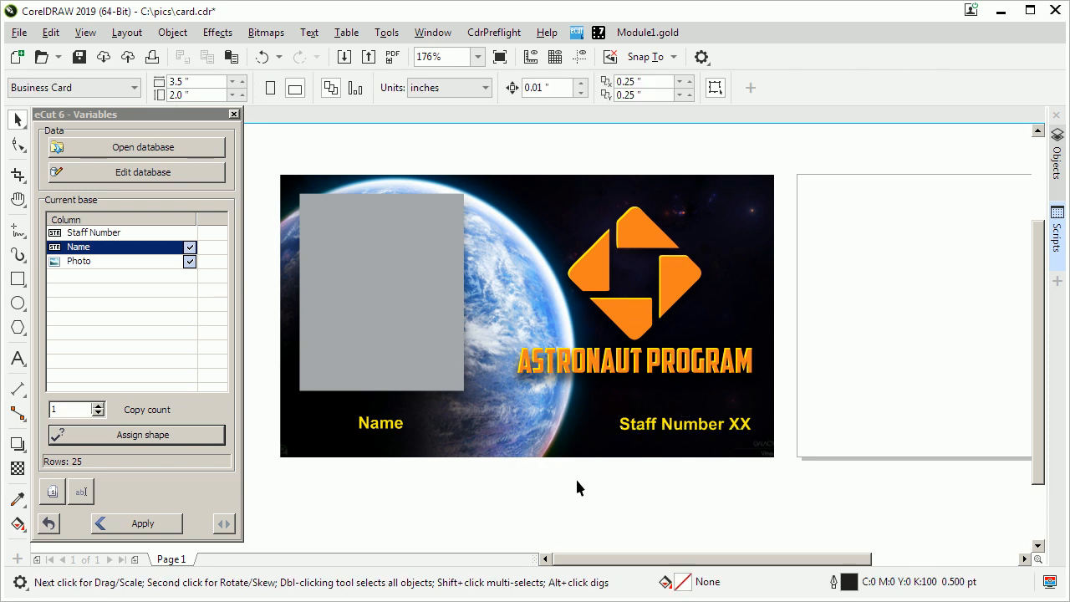
double_click(686, 426)
left_click_drag(730, 423, 758, 418)
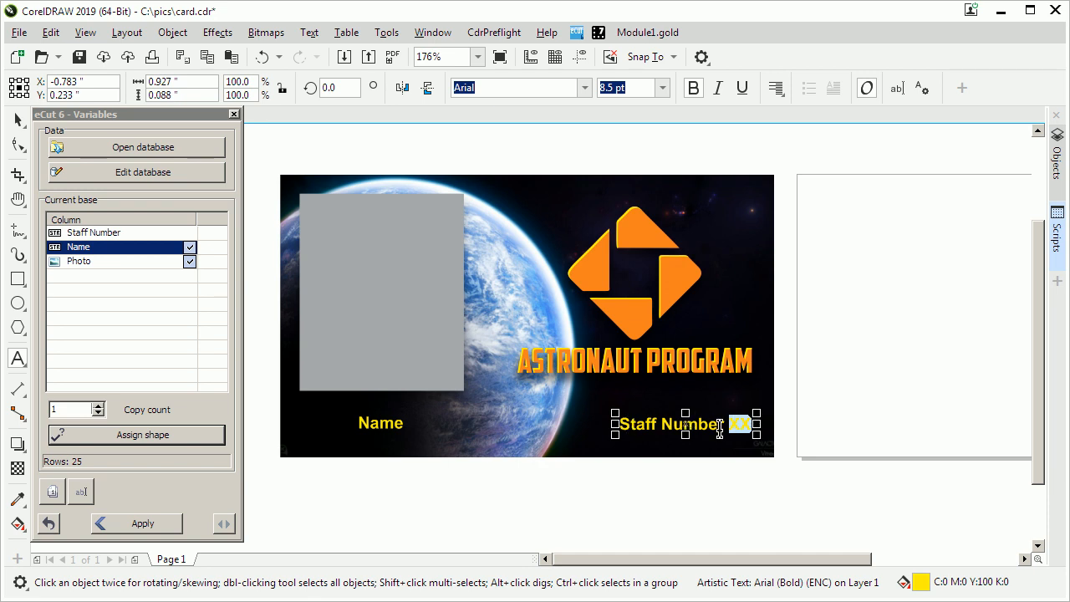
left_click(140, 236)
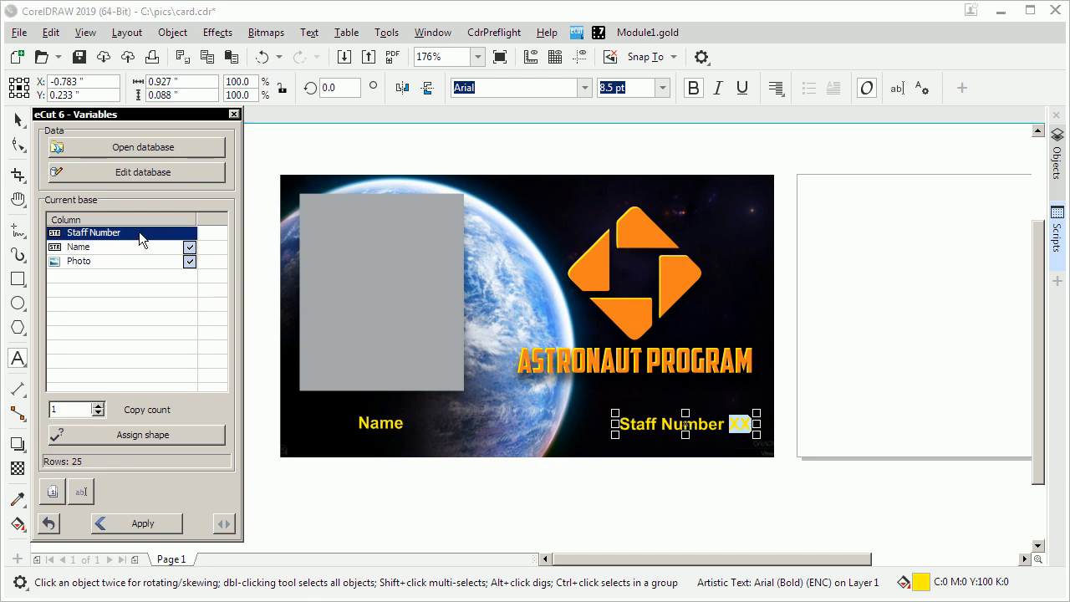
left_click(130, 443)
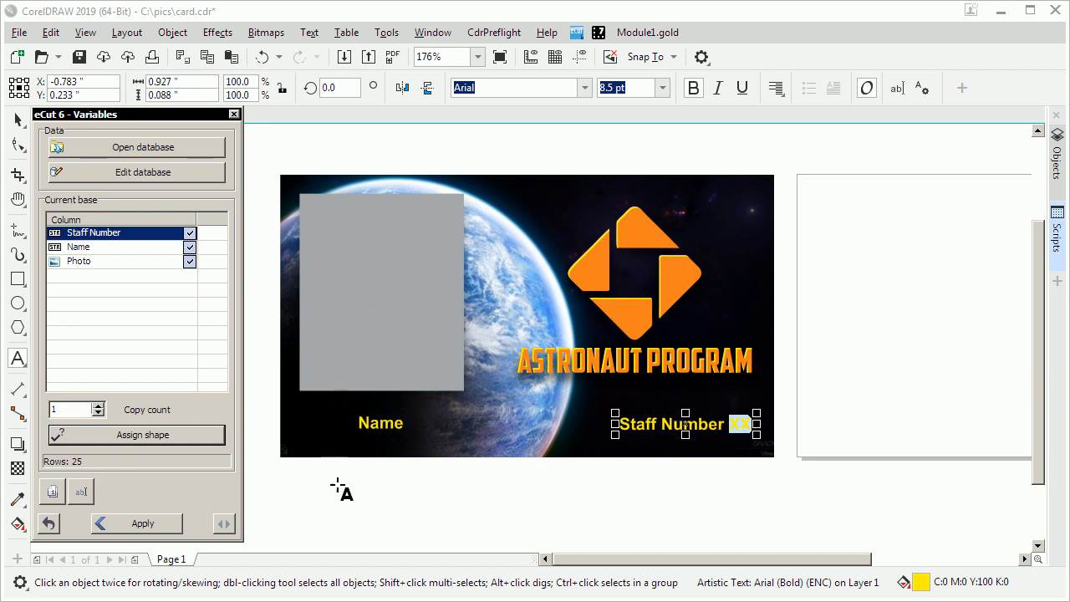
left_click(19, 126)
left_click(20, 130)
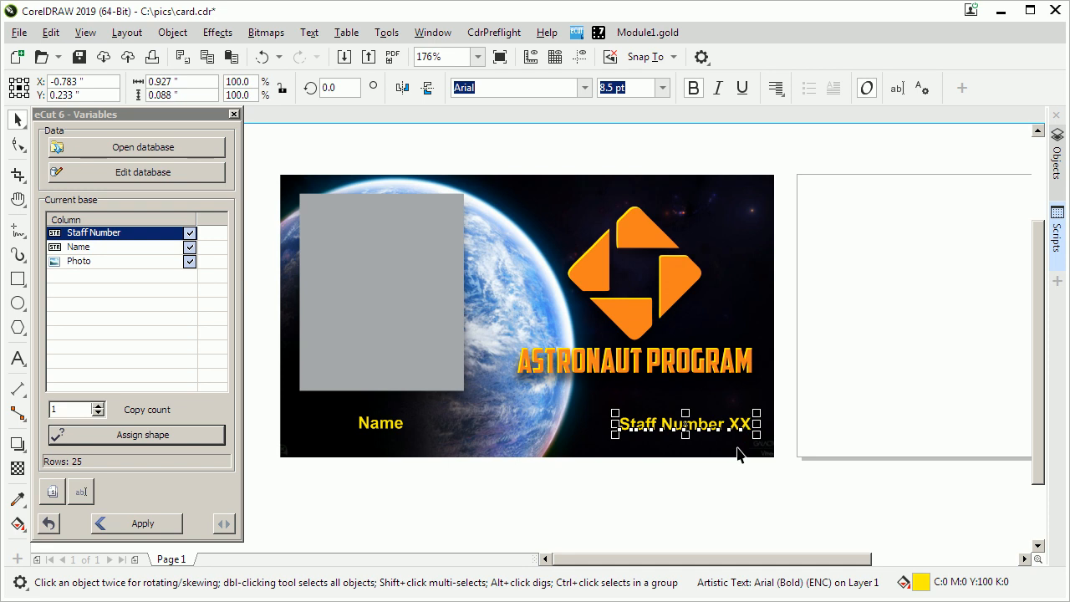
left_click(727, 476)
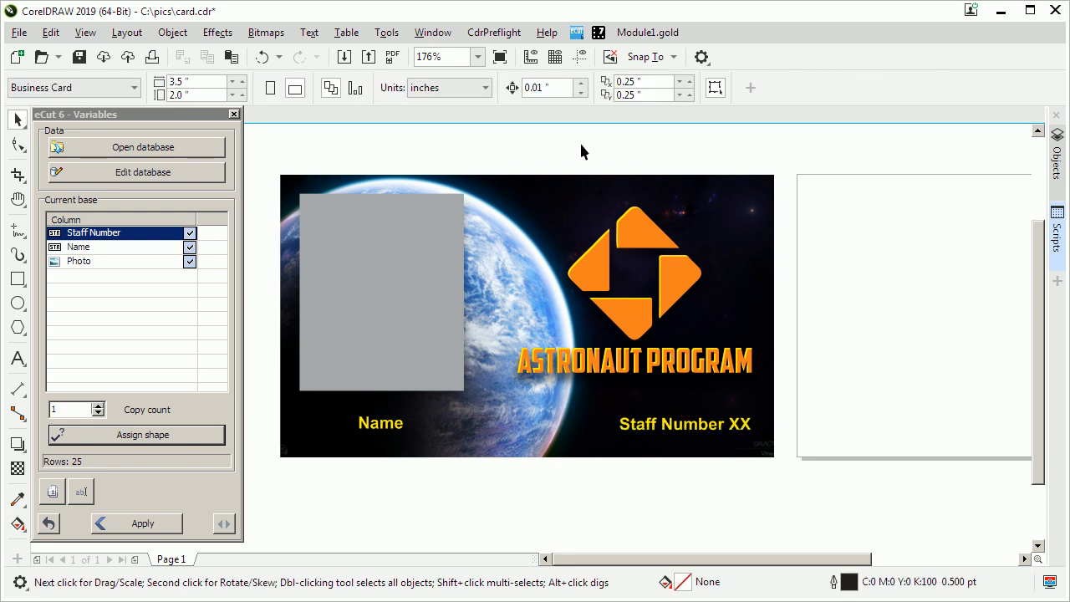
Enlarge only the XX characters of the Staff Number text to 11.5 pt.
left_click(687, 429)
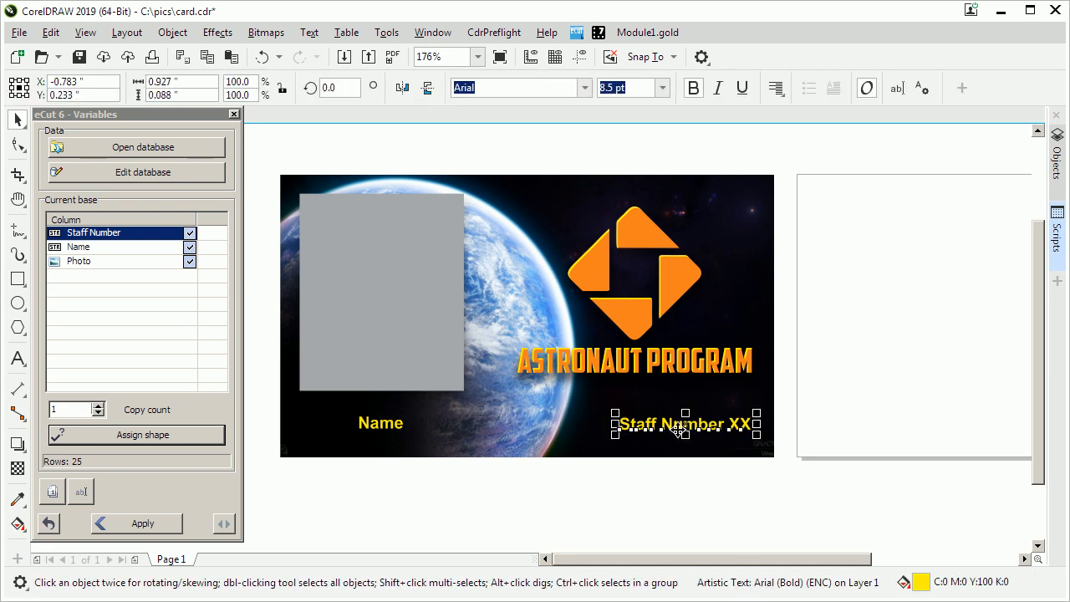
double_click(673, 428)
left_click_drag(729, 423, 757, 424)
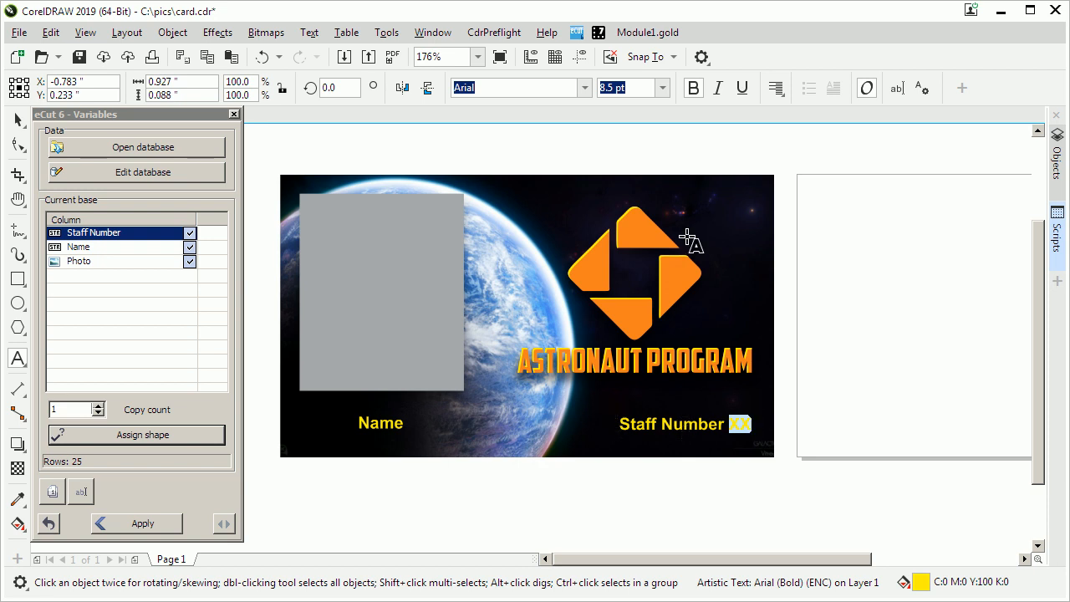
key("ctrl+KP_8")
key("ctrl+KP_8")
key("ctrl+KP_8")
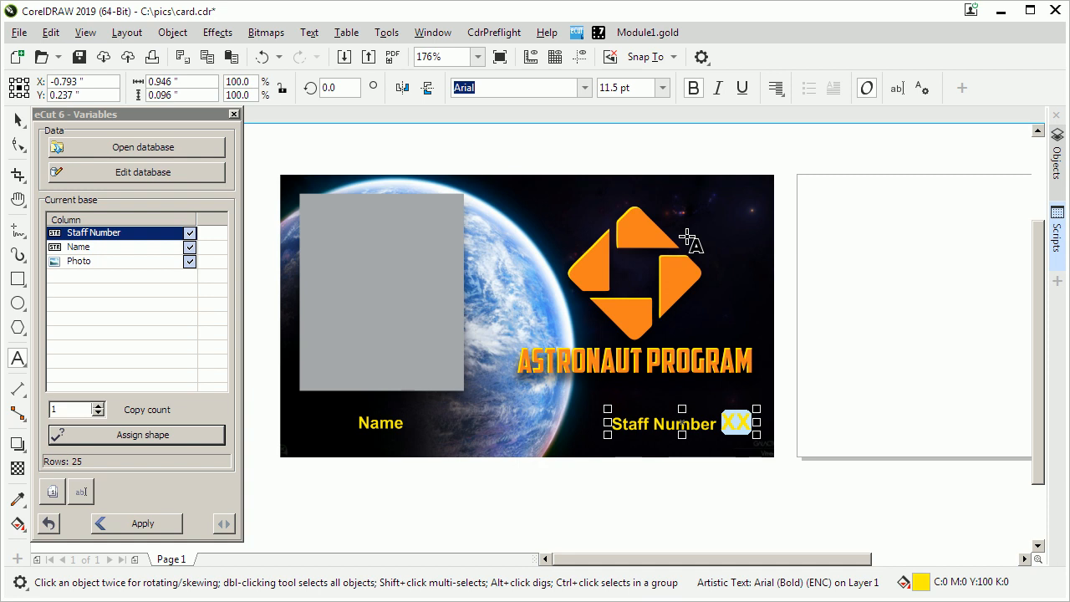
key("ctrl+space")
left_click(616, 495)
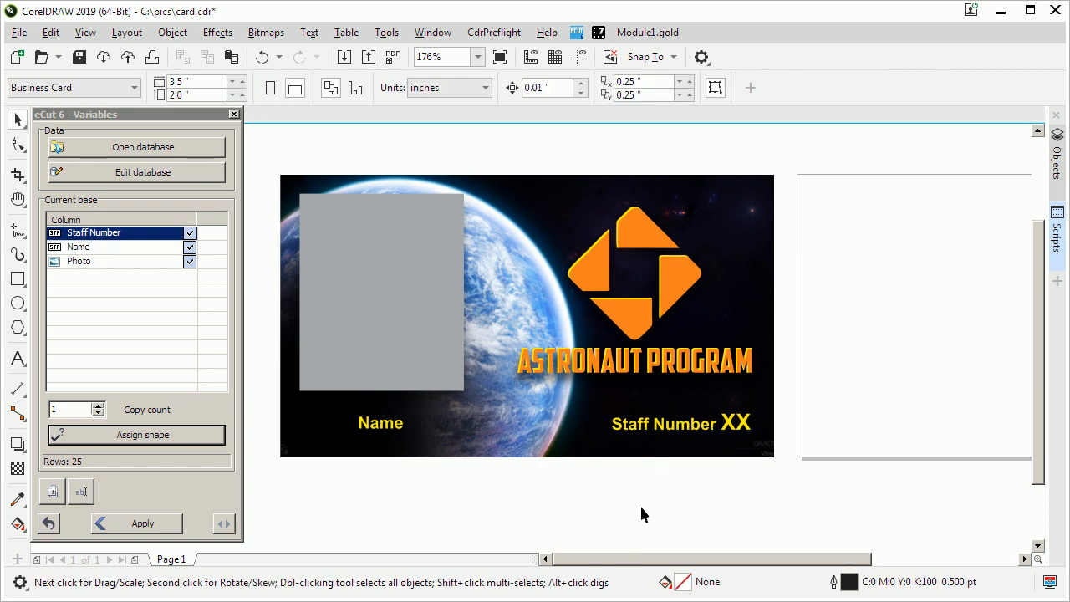
Look over the extended eCut Variables settings for text replacement and page layout with the whole card selected.
scroll(682, 512, "down", 2)
left_click_drag(820, 450, 708, 390)
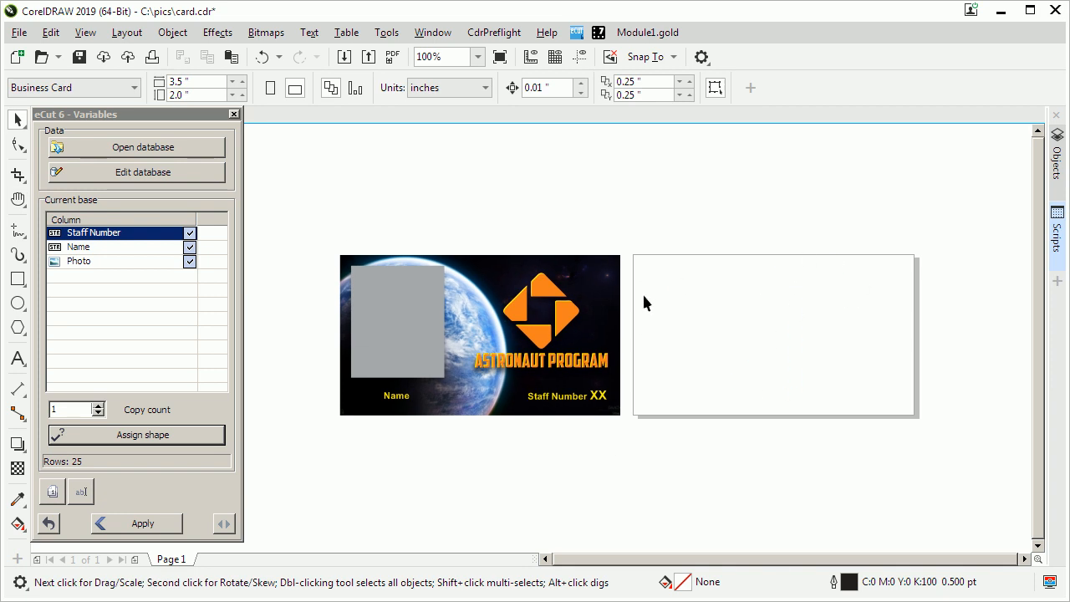
left_click_drag(678, 195, 289, 594)
left_click(224, 523)
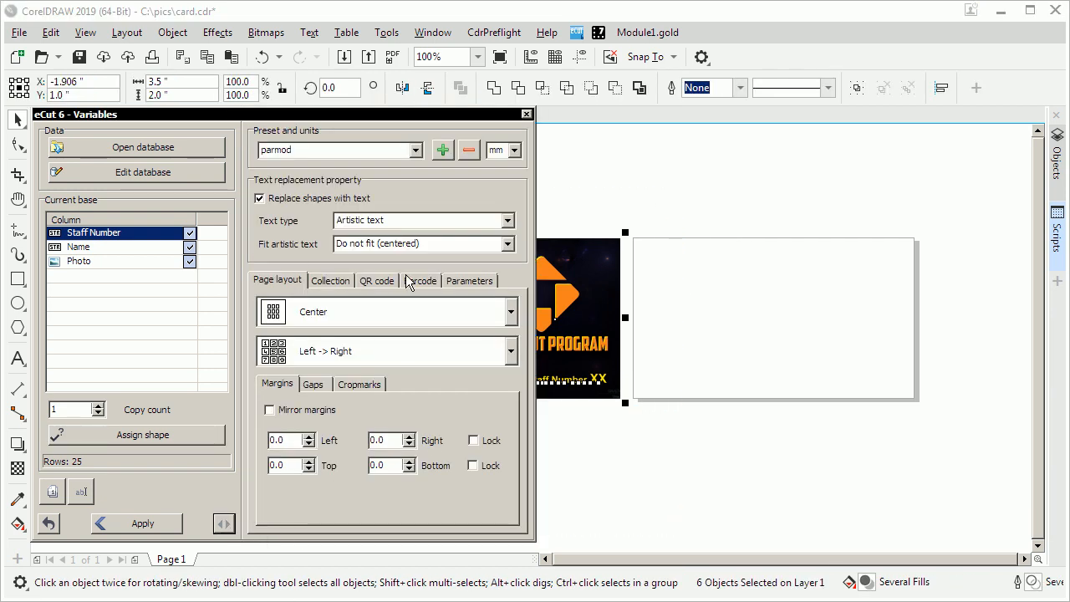
left_click(224, 525)
left_click(361, 193)
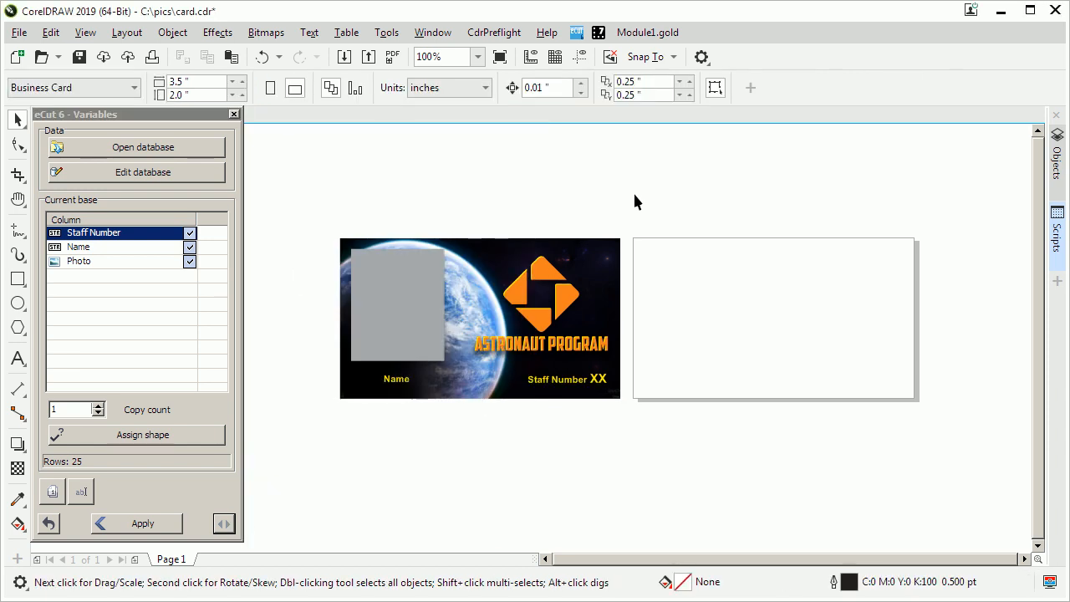
Select all objects of the card design and apply the variable data merge to generate the staff cards.
left_click_drag(292, 471, 652, 178)
left_click_drag(262, 464, 262, 464)
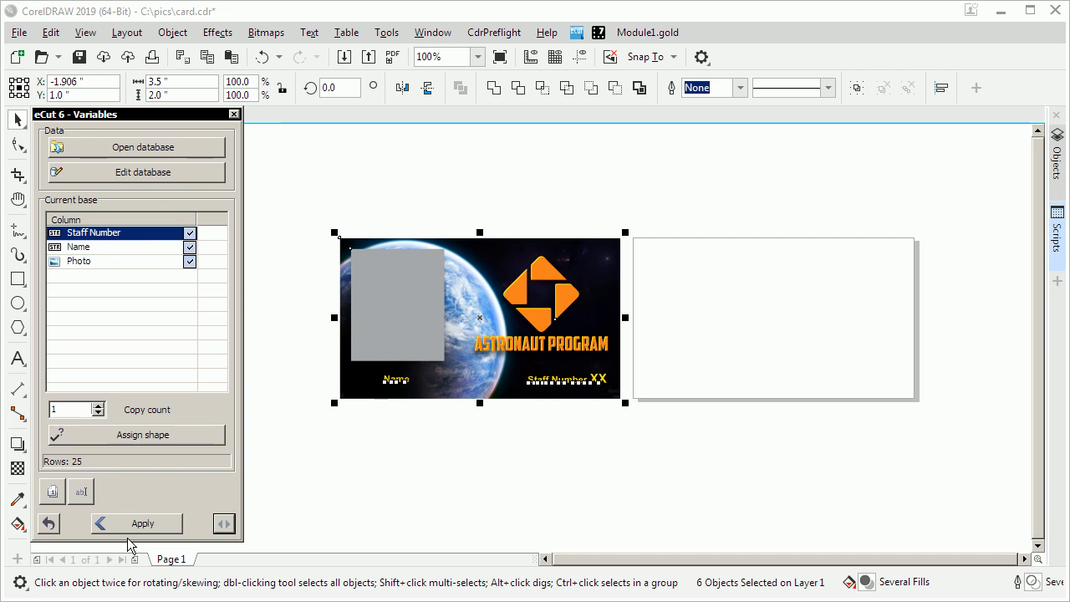
left_click(143, 532)
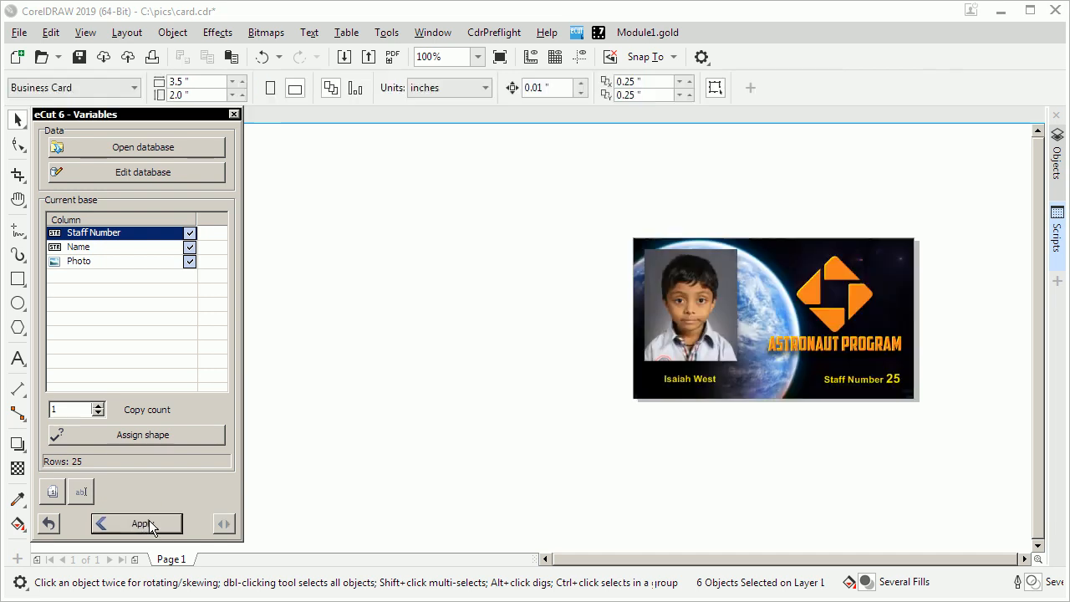
left_click(564, 381)
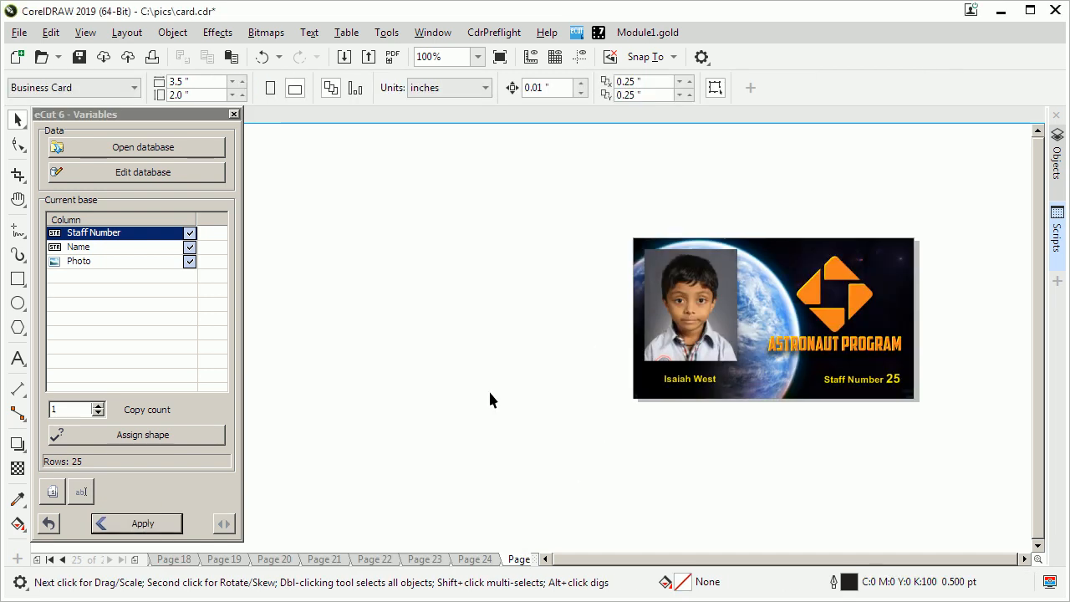
Browse back through the last generated card pages to check each card's photo, name and staff number.
key("Page_Up")
key("Page_Up")
key("Page_Up")
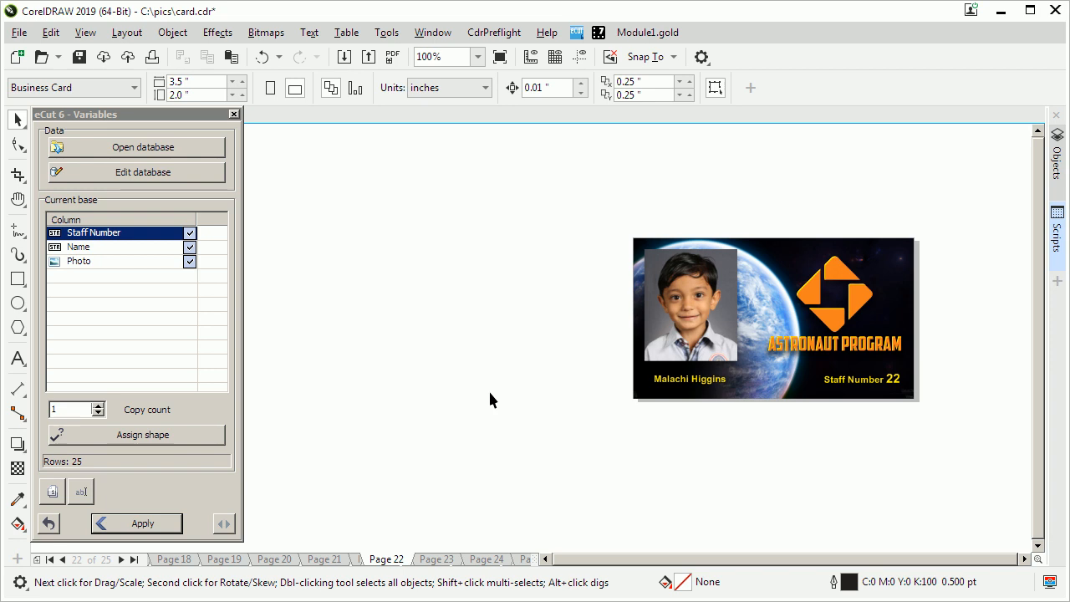
key("Page_Up")
key("Page_Up")
key("Page_Up")
key("Page_Up")
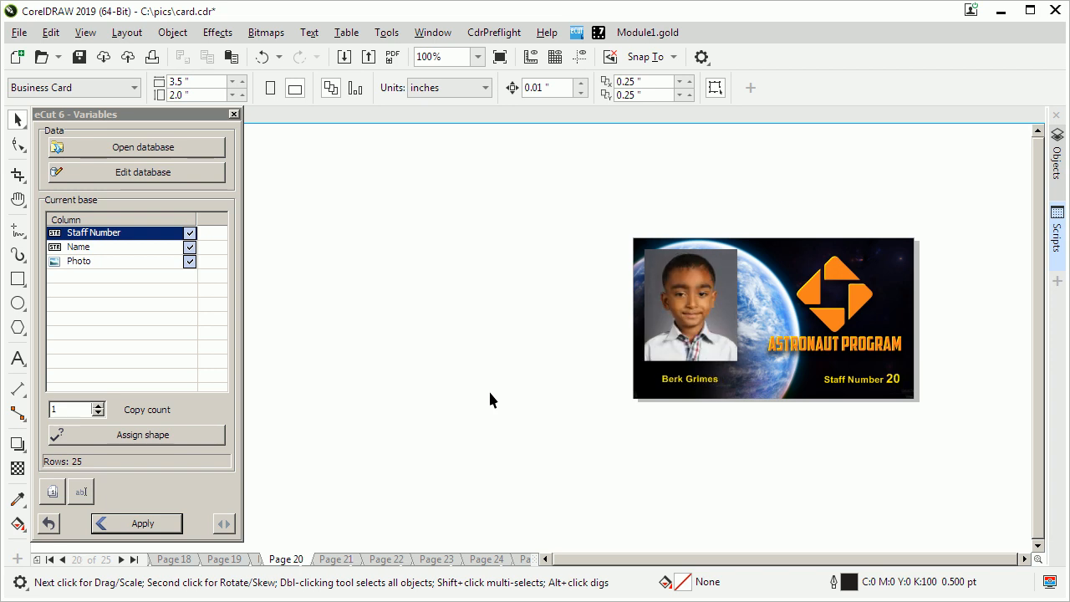
key("Page_Down")
key("Page_Down")
Inspect the generated cards close up, comparing the photo, name and enlarged staff number from page to page.
key("z")
left_click_drag(562, 180, 927, 474)
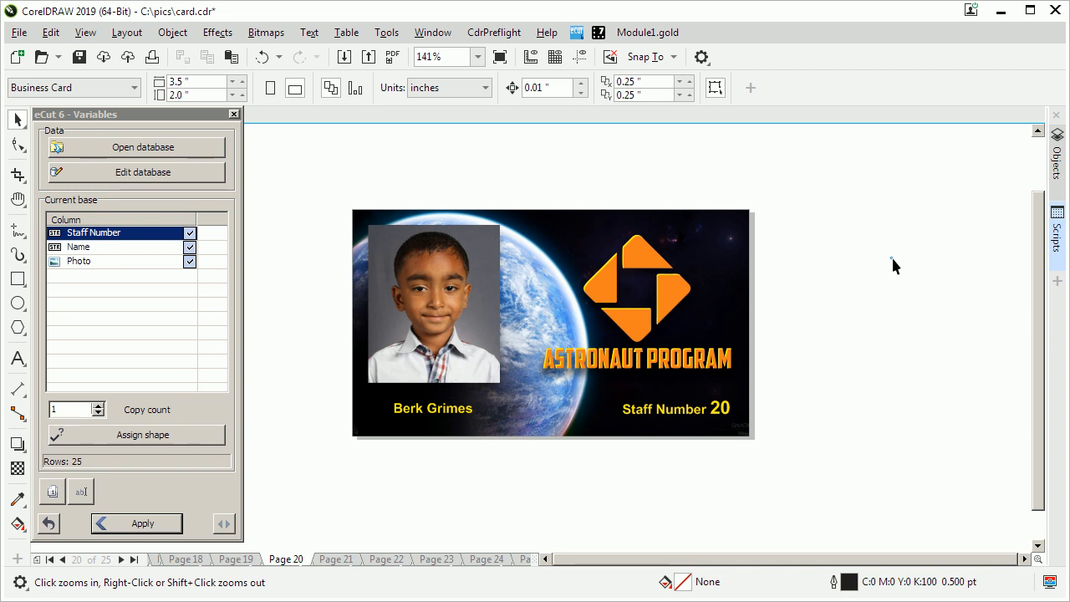
key("space")
key("Page_Up")
key("Page_Up")
key("Page_Down")
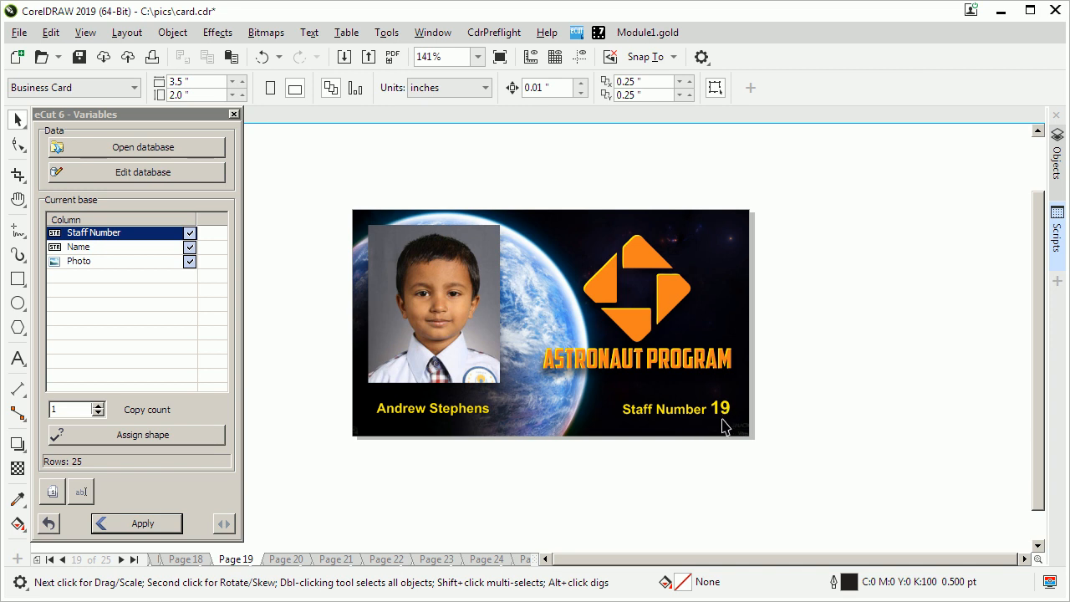
key("Page_Up")
key("Page_Up")
key("Page_Up")
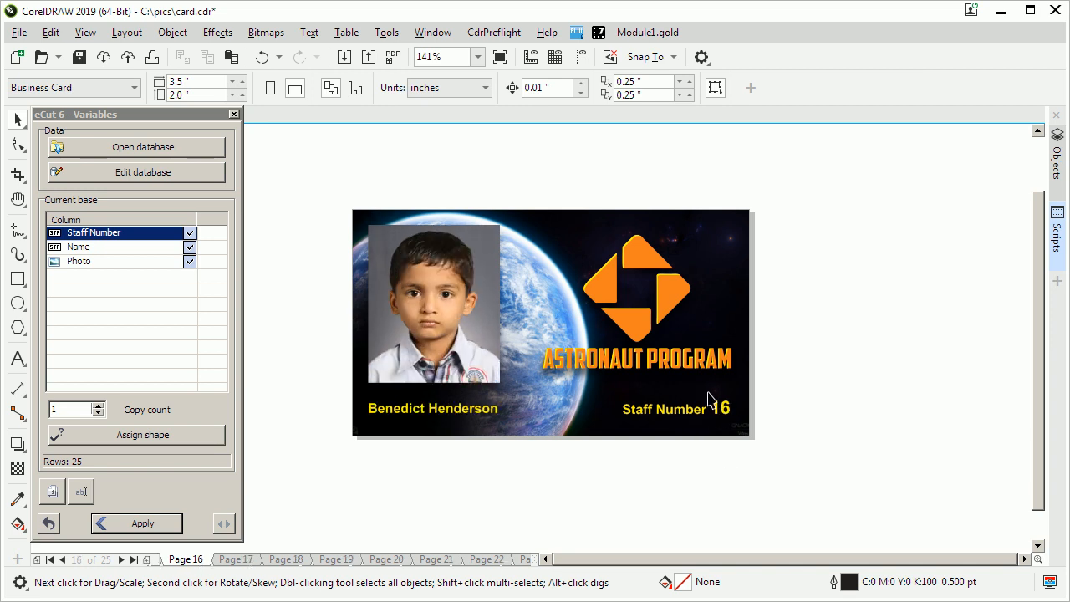
key("Page_Down")
key("Page_Down")
key("Page_Down")
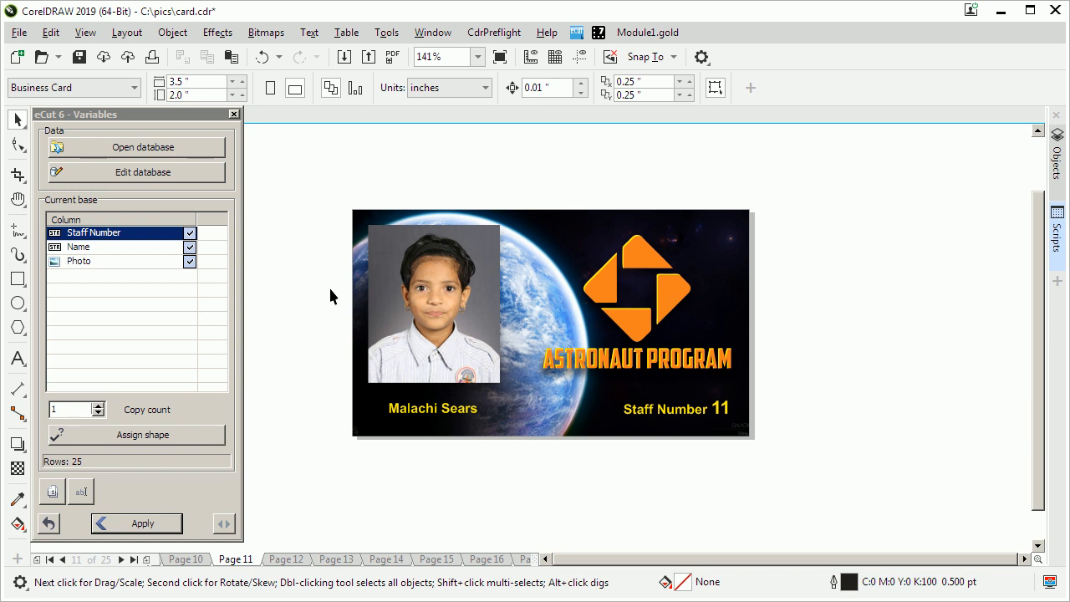
Open the print preview for the card document and close the eCut Variables window.
key("ctrl+p")
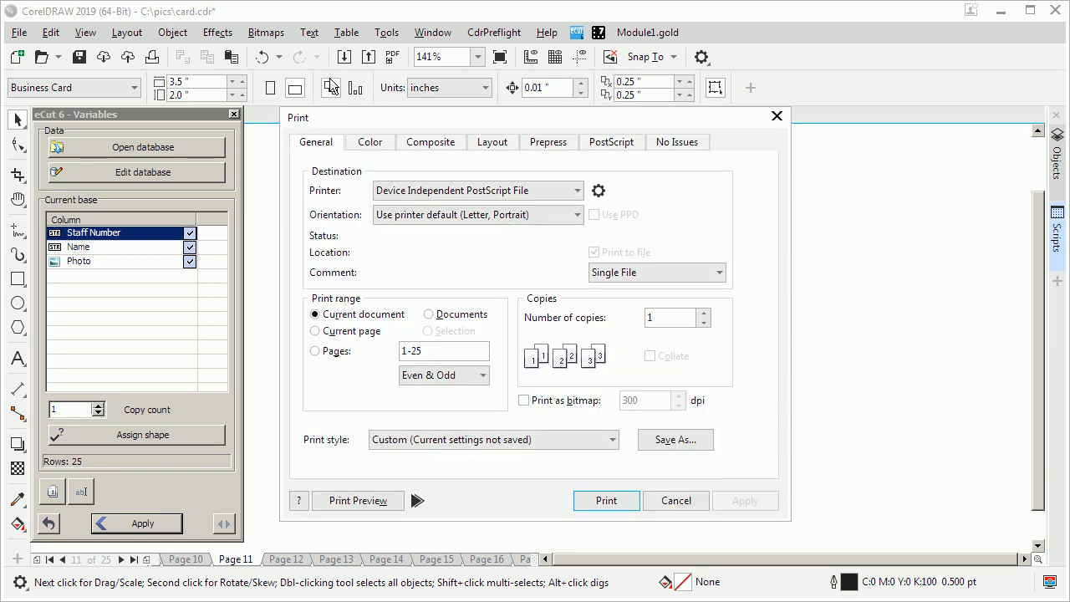
left_click(492, 142)
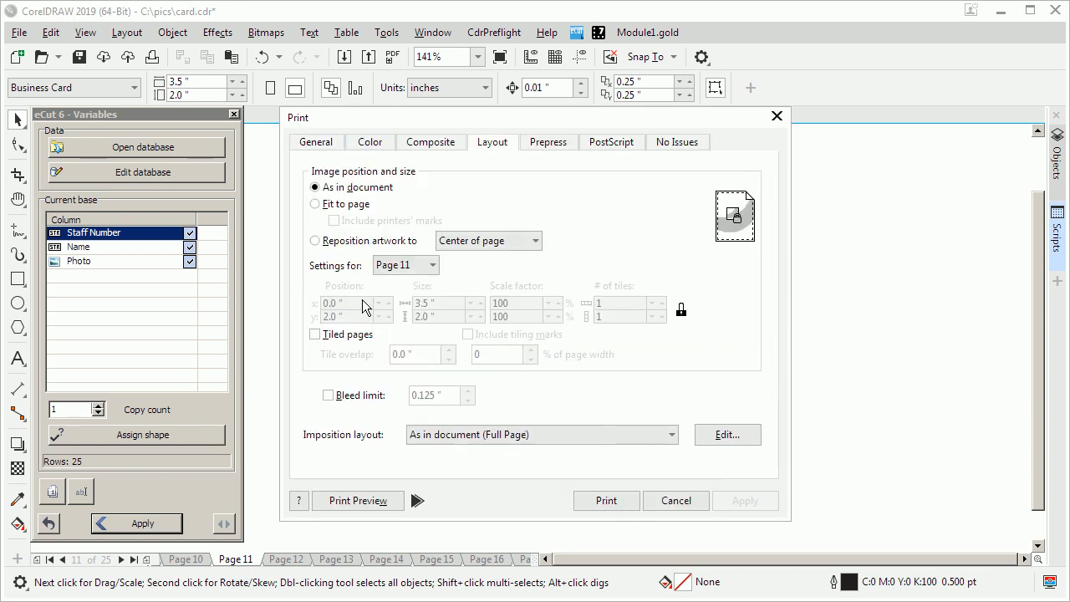
left_click(373, 504)
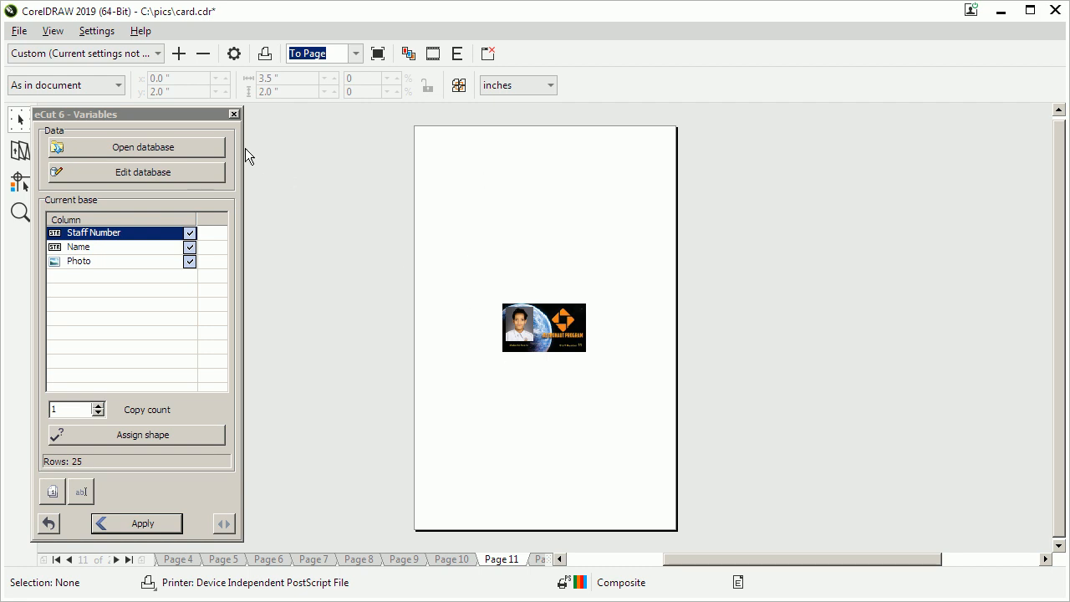
left_click(234, 114)
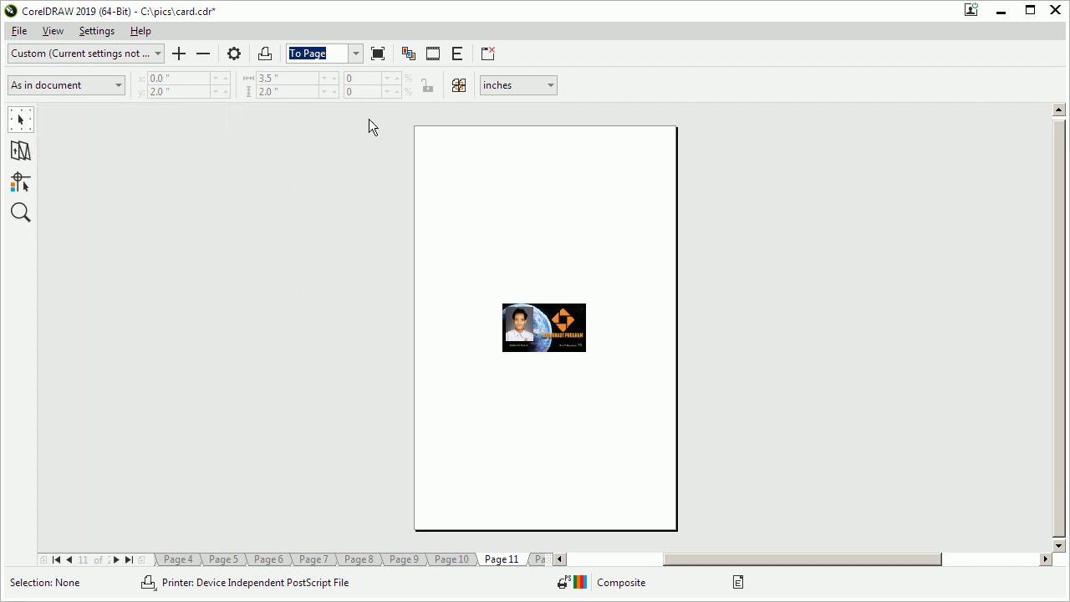
Set the imposition layout to 3 cards across and 8 down, and preview the filled sheet.
left_click(21, 151)
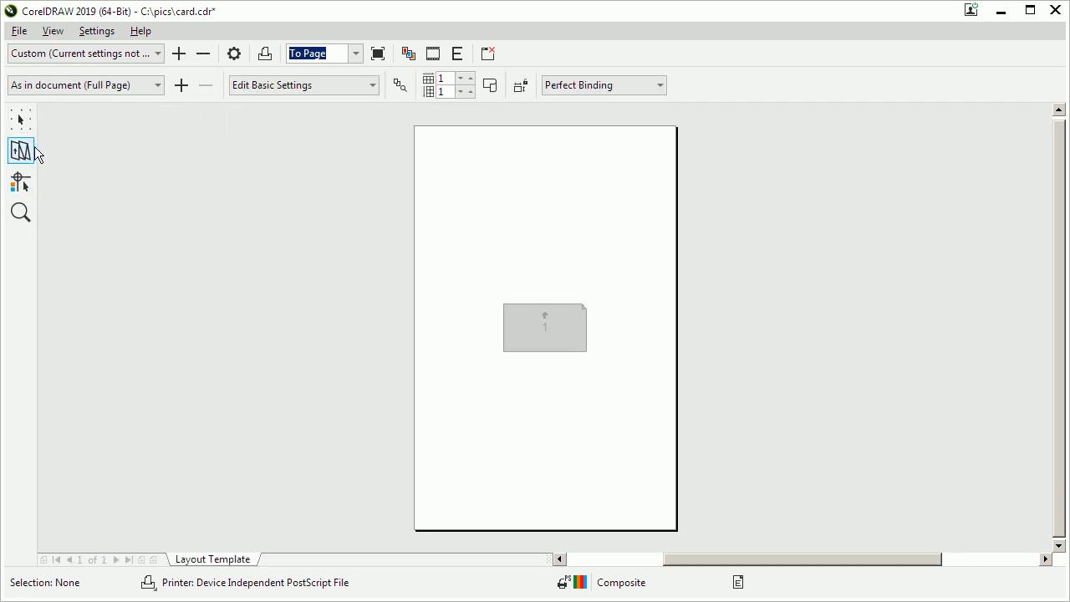
left_click(472, 78)
left_click(471, 77)
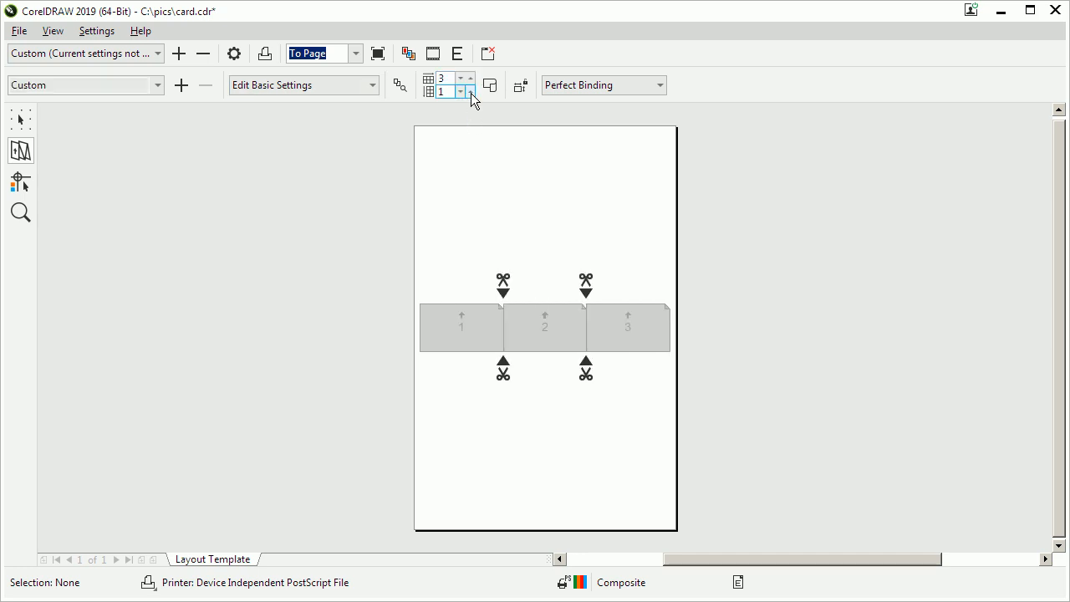
left_click(471, 90)
left_click(471, 91)
left_click(471, 90)
left_click(471, 90)
left_click(471, 90)
left_click(471, 90)
left_click(471, 90)
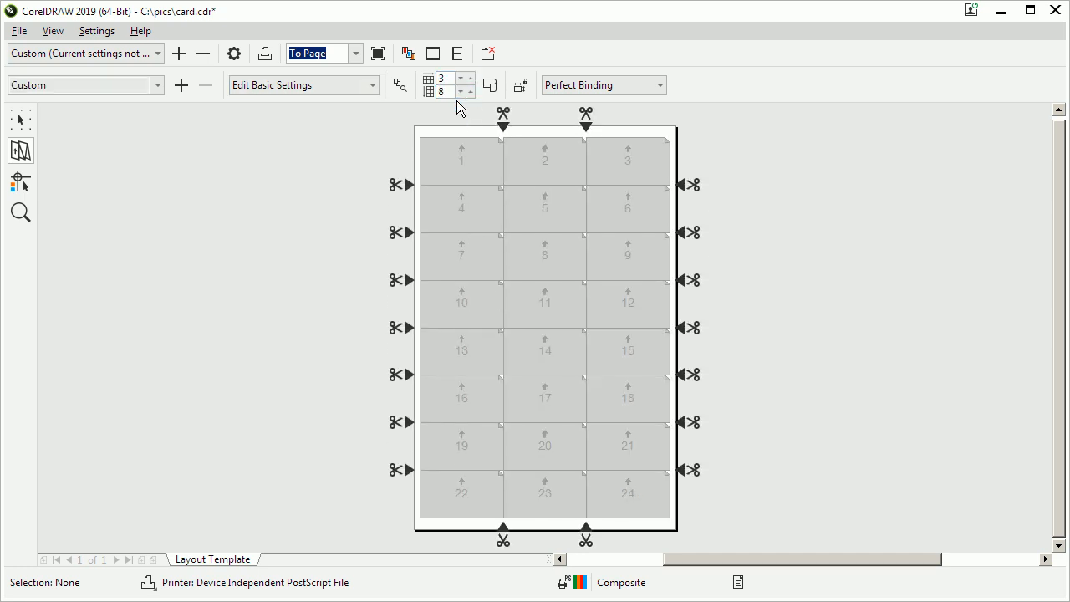
left_click(21, 119)
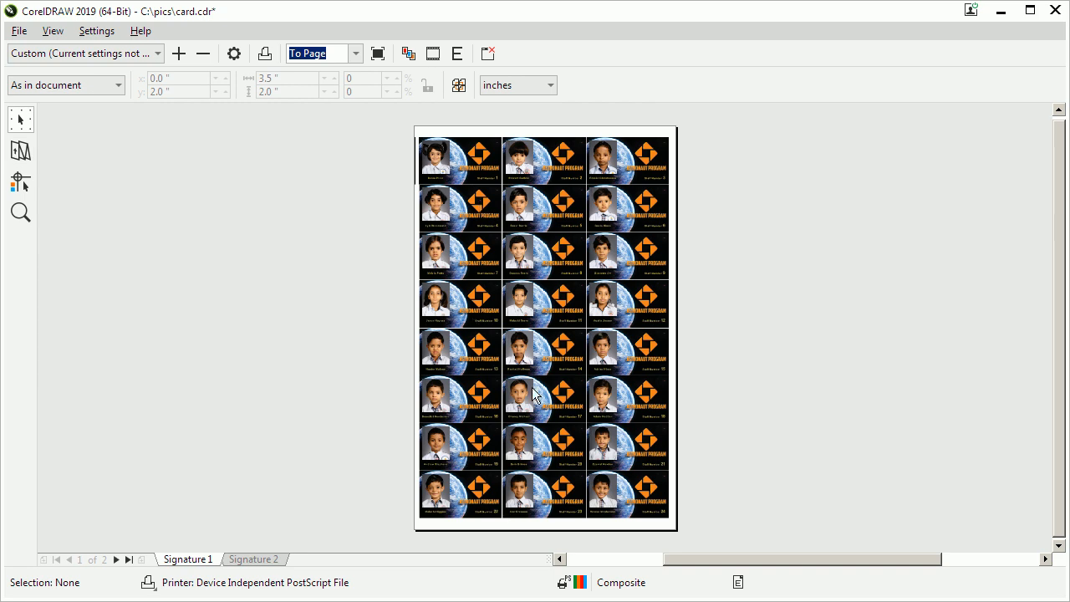
Add crop marks to the imposed sheet and leave the print preview without printing.
left_click(25, 186)
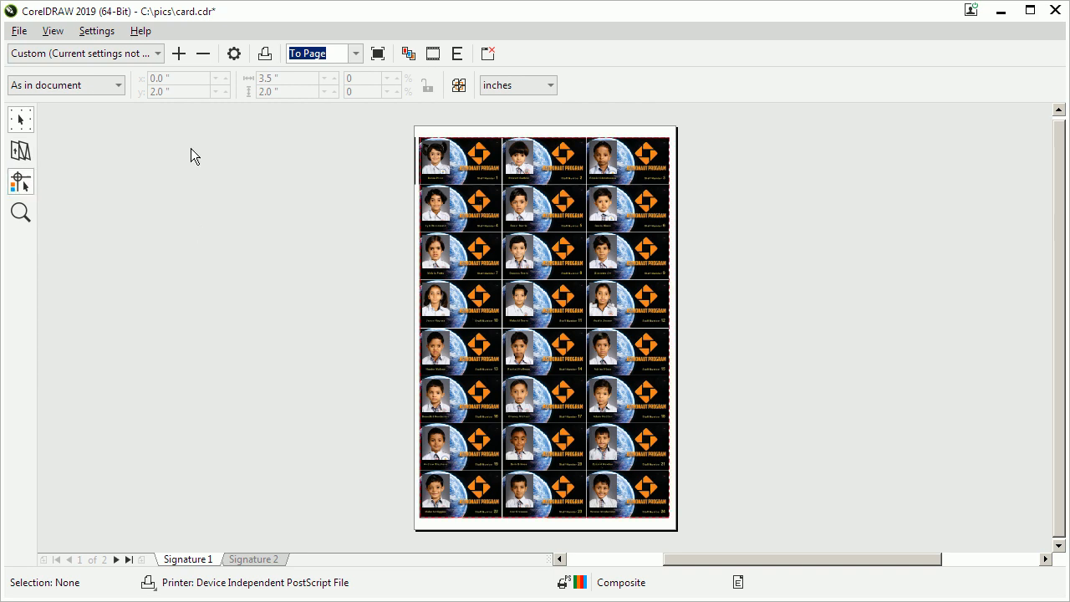
left_click(311, 87)
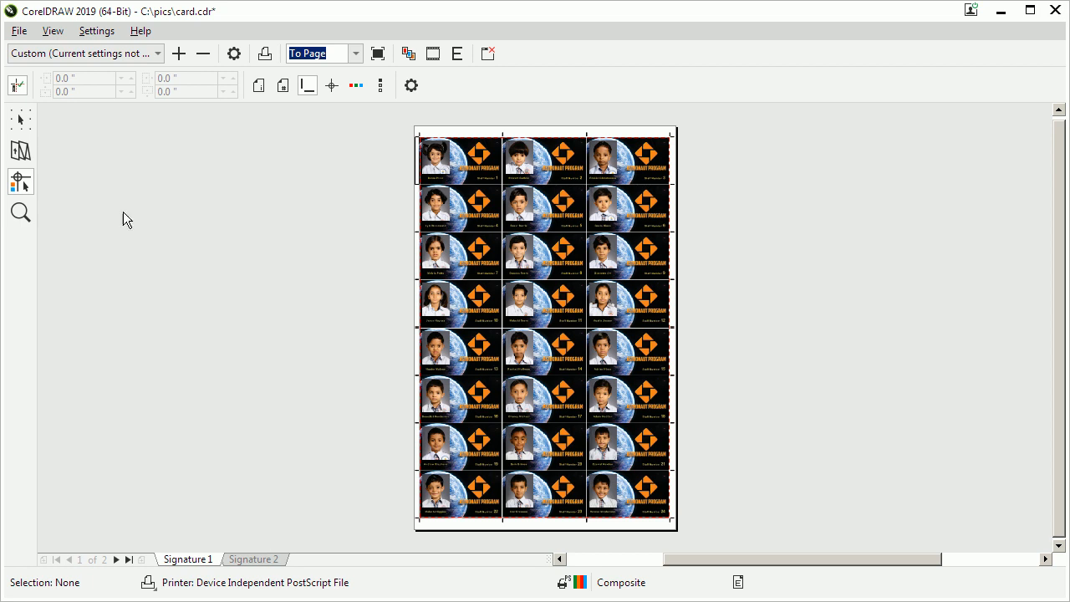
left_click(21, 119)
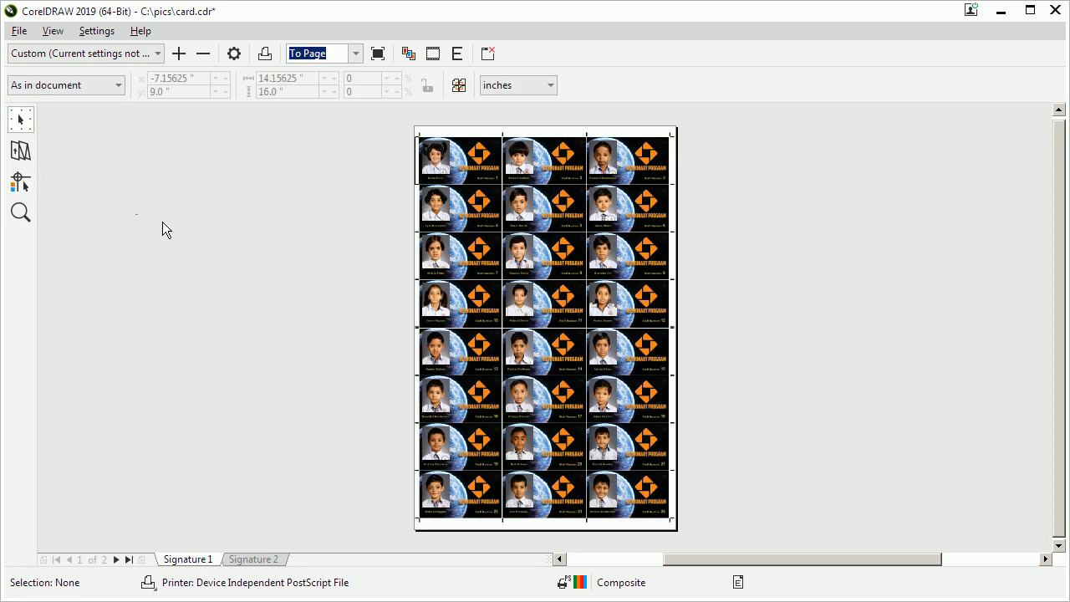
left_click(488, 53)
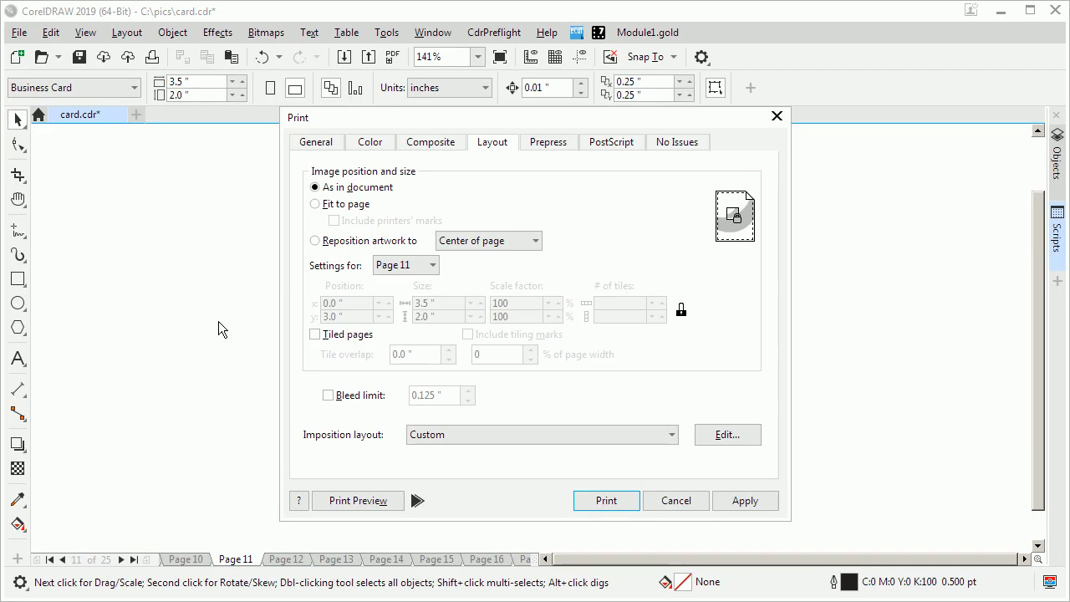
left_click(677, 500)
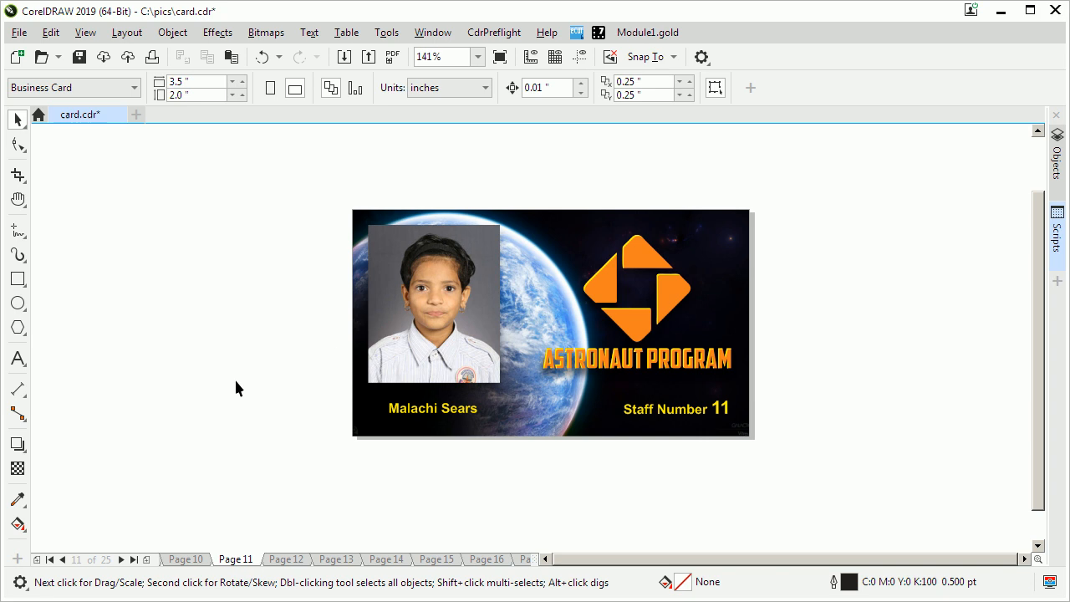